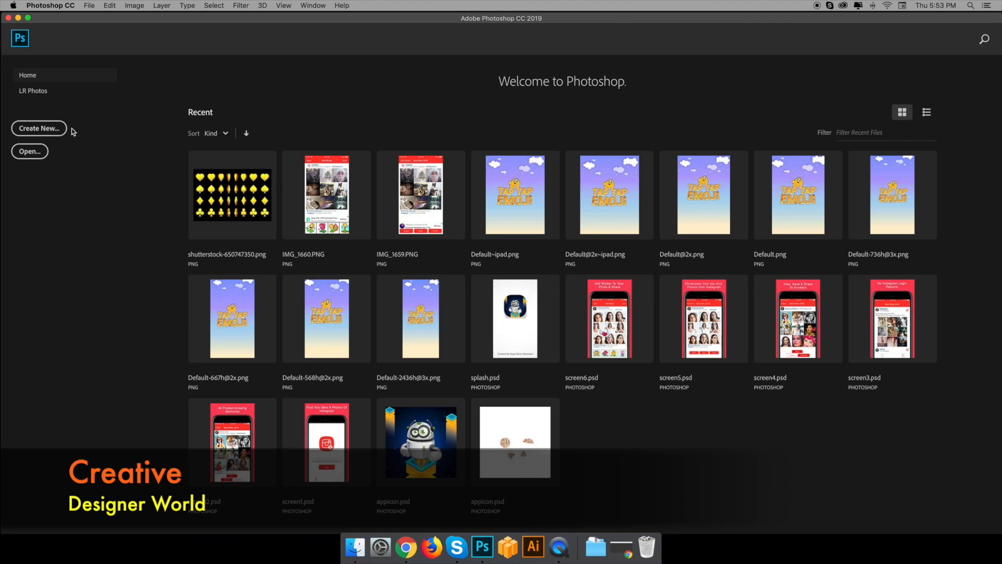
# Step: Create a new document 720 pixels wide and 1280 pixels high at 72 pixels/inch
pyautogui.click(44, 129)
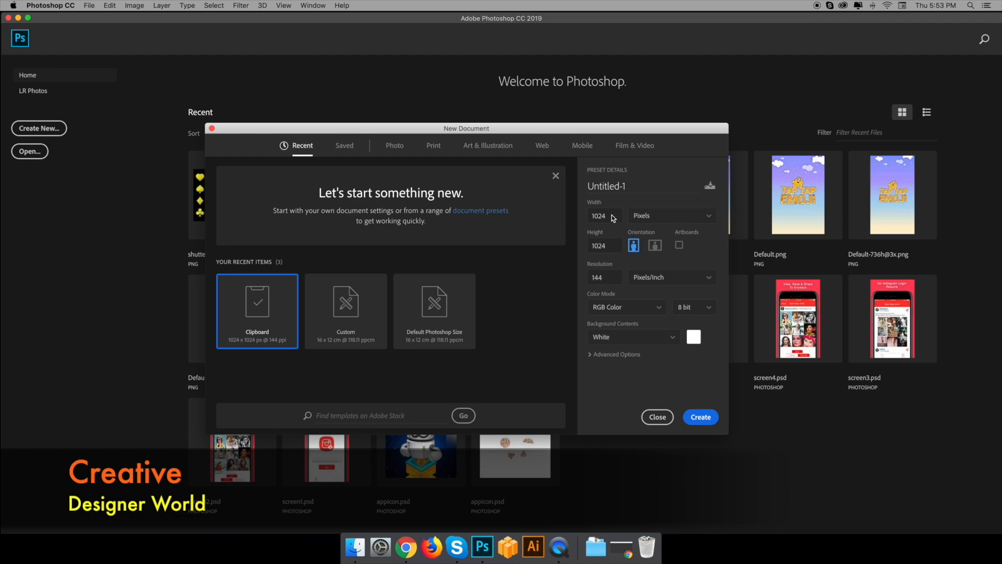
pyautogui.doubleClick(586, 215)
pyautogui.write('720')
pyautogui.press('Tab')
pyautogui.write('1280')
pyautogui.doubleClick(590, 277)
pyautogui.click(705, 420)
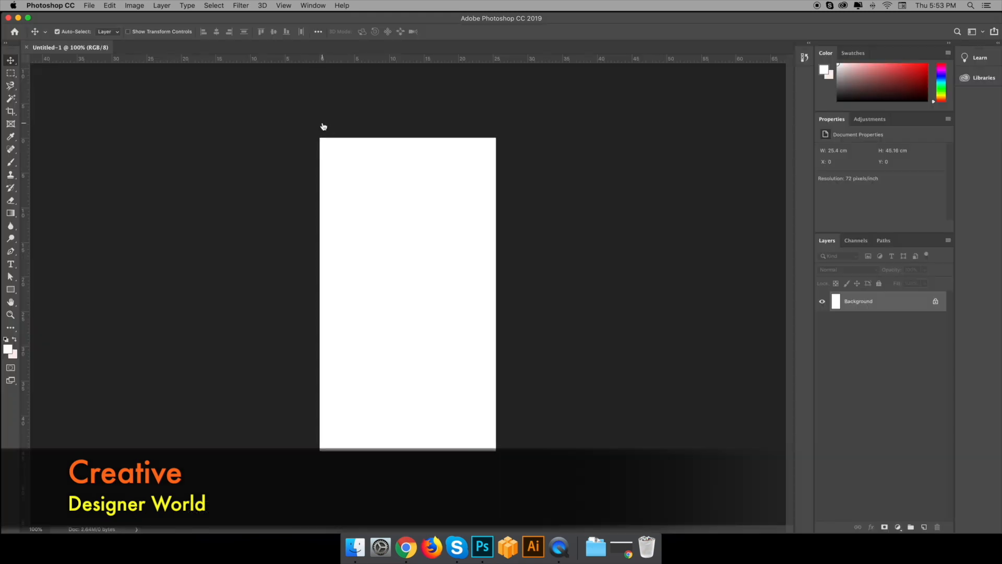
# Step: Draw a white rectangle shape covering the whole canvas, about 721 by 1279 px
pyautogui.scroll(-1, 410, 246)
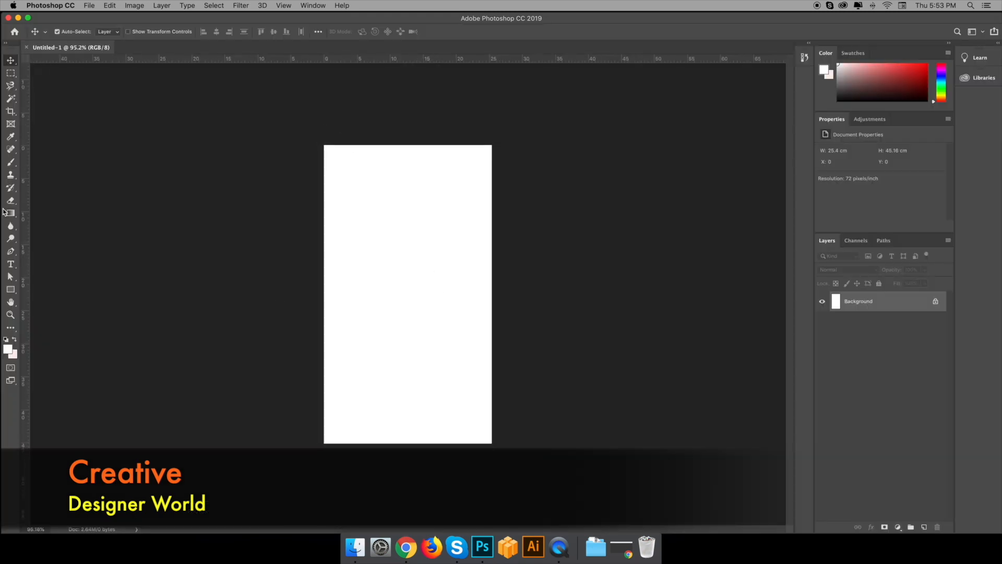
pyautogui.click(11, 289)
pyautogui.moveTo(347, 205); pyautogui.dragTo(492, 443)
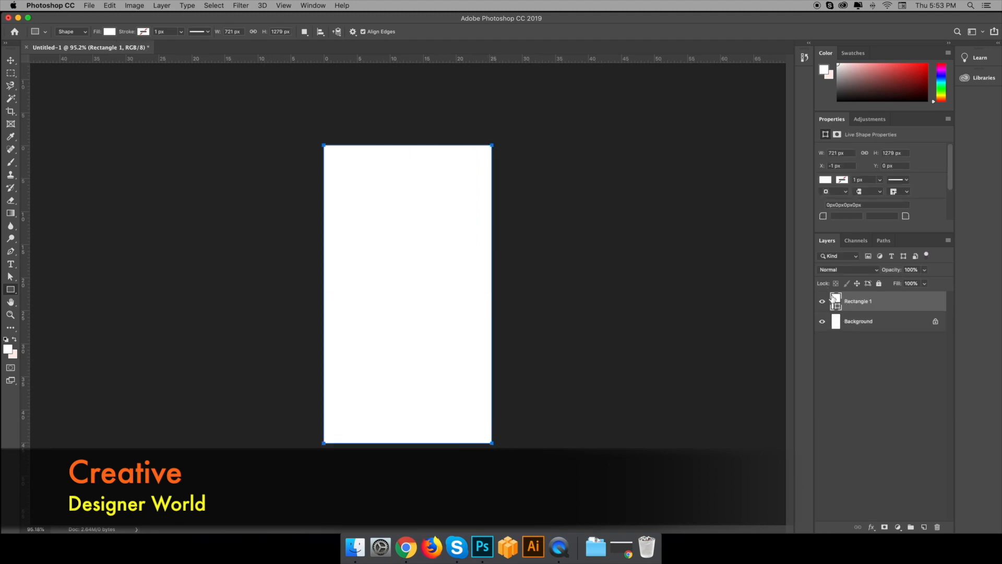
# Step: Add a Gradient Overlay to the rectangle layer using the orange-yellow-orange preset
pyautogui.doubleClick(887, 303)
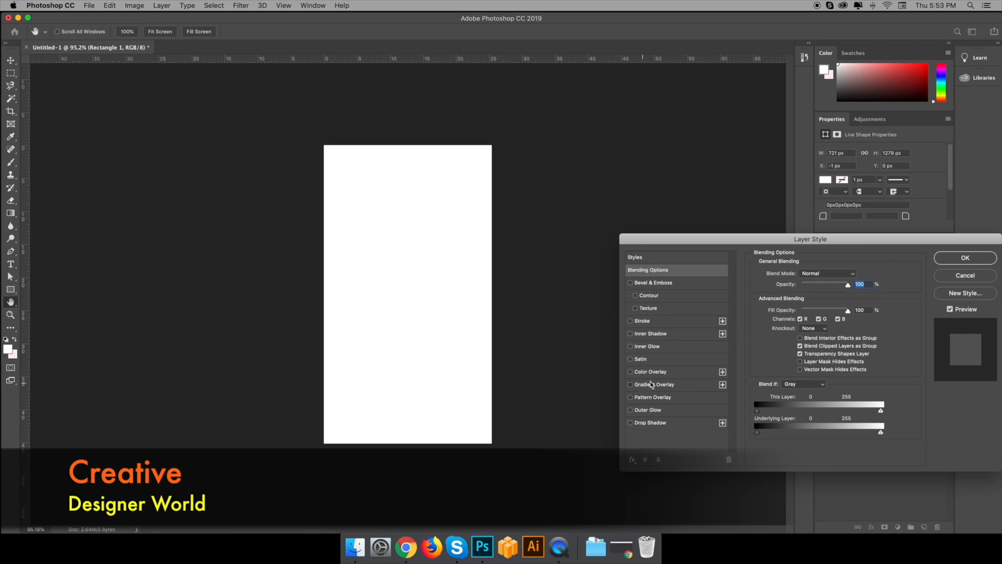
pyautogui.click(647, 385)
pyautogui.click(825, 297)
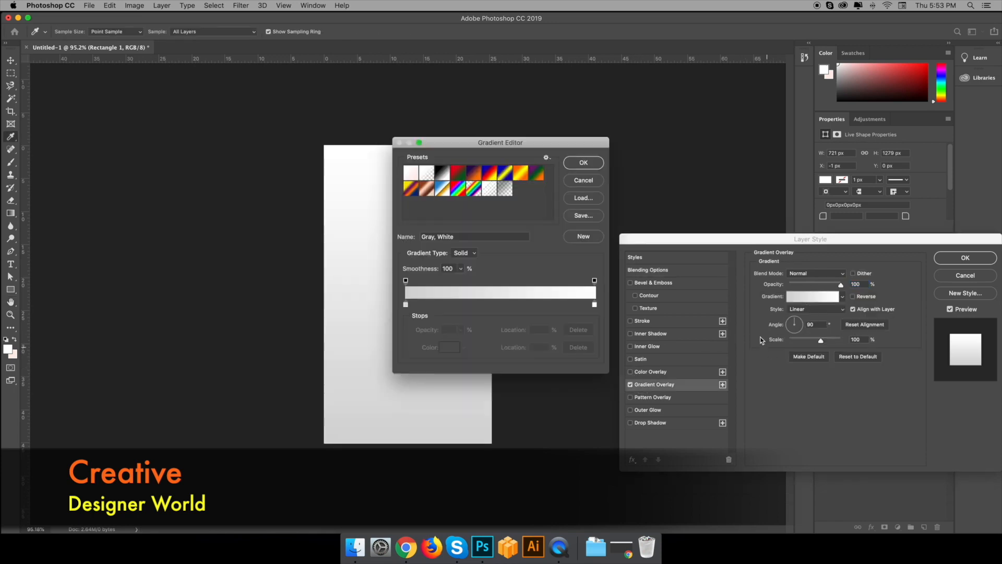
pyautogui.click(519, 174)
pyautogui.click(582, 162)
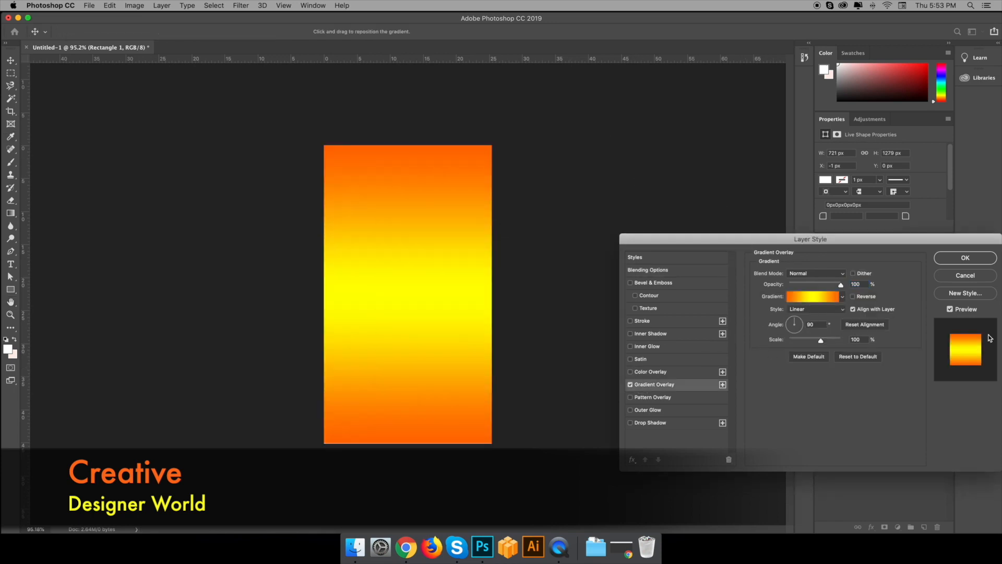
pyautogui.click(966, 259)
# Step: Draw an artboard around the gradient rectangle with the Artboard tool, about 25.44 by 45.12 cm
pyautogui.scroll(-2, 311, 235)
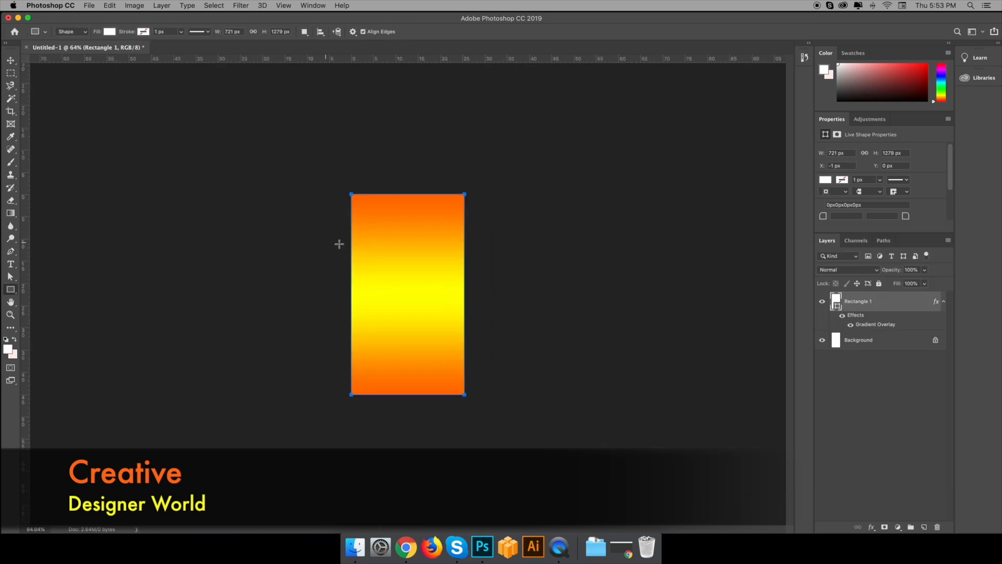
pyautogui.click(11, 60)
pyautogui.click(39, 69)
pyautogui.moveTo(350, 193); pyautogui.dragTo(469, 396)
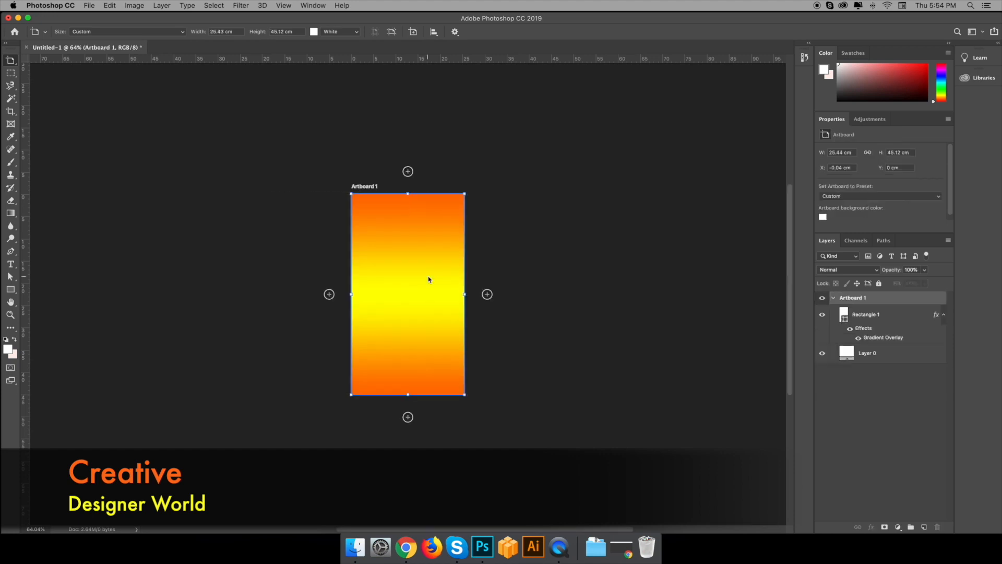
# Step: Detach the Properties panel beside the artboard and switch the ruler units to pixels
pyautogui.moveTo(831, 120); pyautogui.dragTo(567, 96)
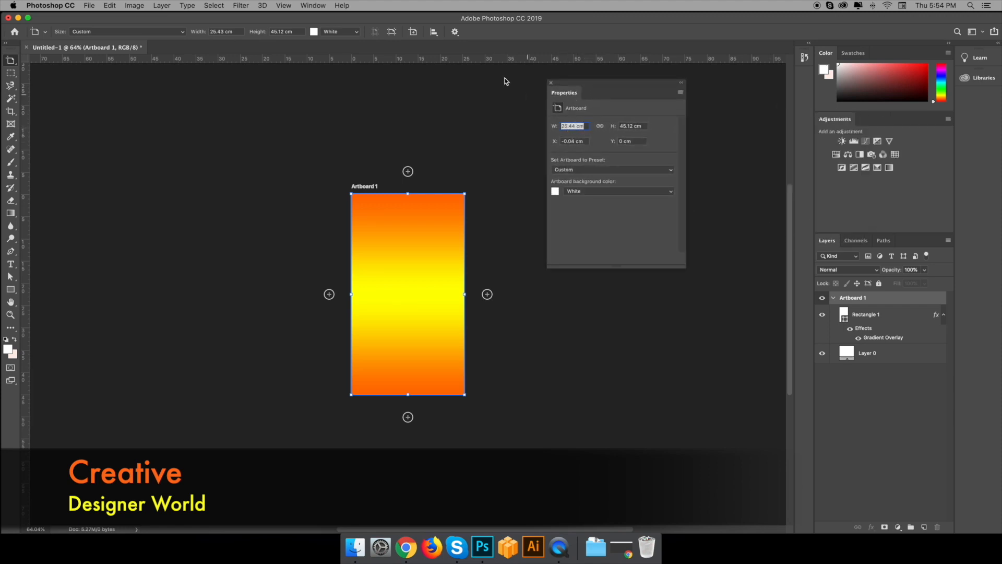
pyautogui.rightClick(513, 61)
pyautogui.click(523, 62)
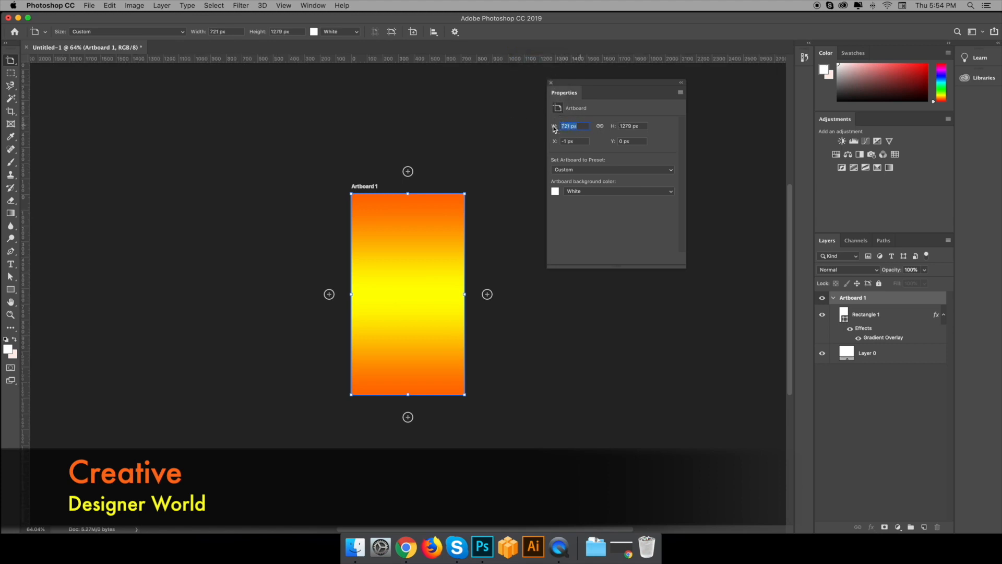
# Step: Set the artboard size to 720 px wide and 1280 px high
pyautogui.write('720')
pyautogui.click(636, 126)
pyautogui.write('1280')
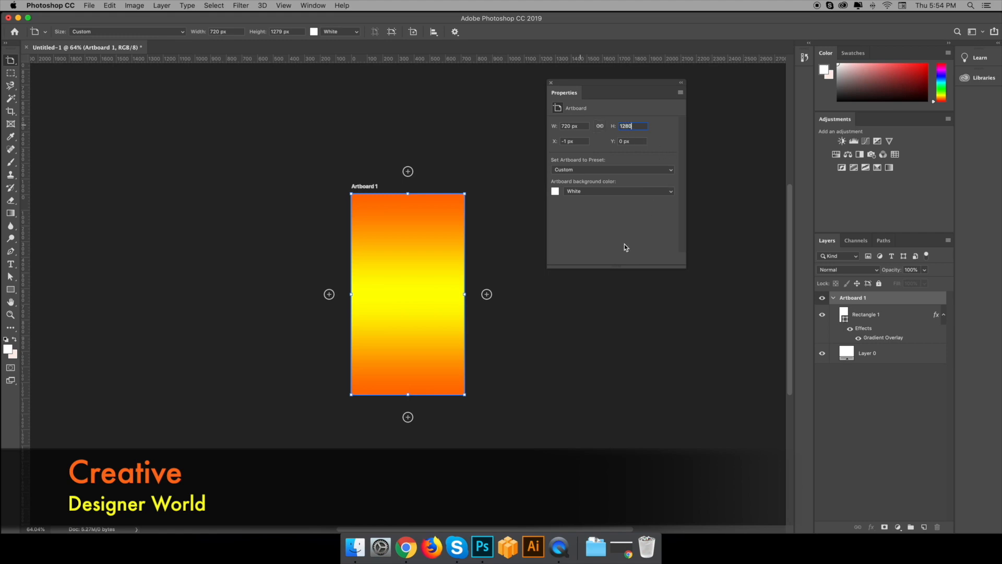
pyautogui.click(495, 378)
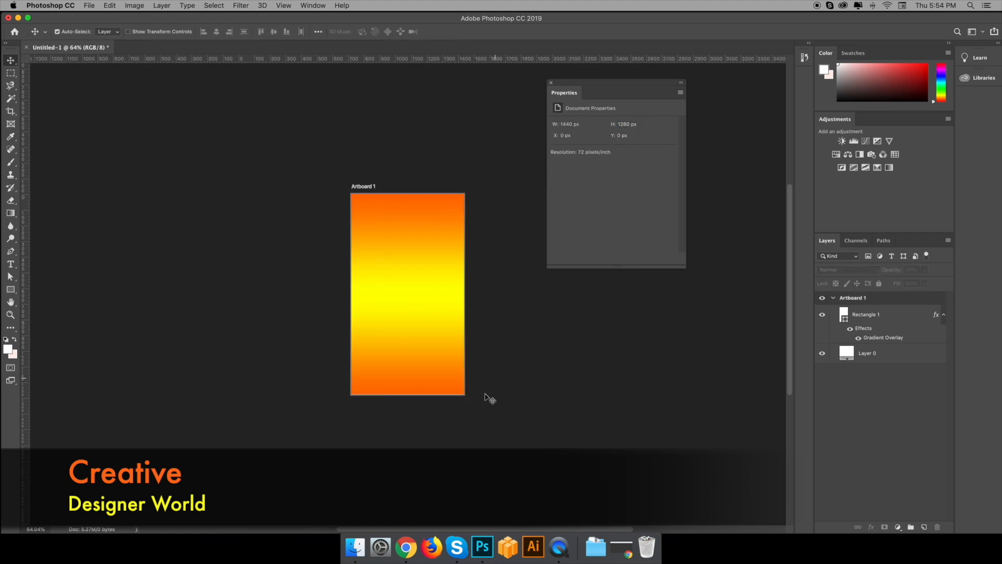
# Step: Duplicate the artboard twice so three copies stand side by side in a row
pyautogui.moveTo(401, 313); pyautogui.dragTo(217, 305)
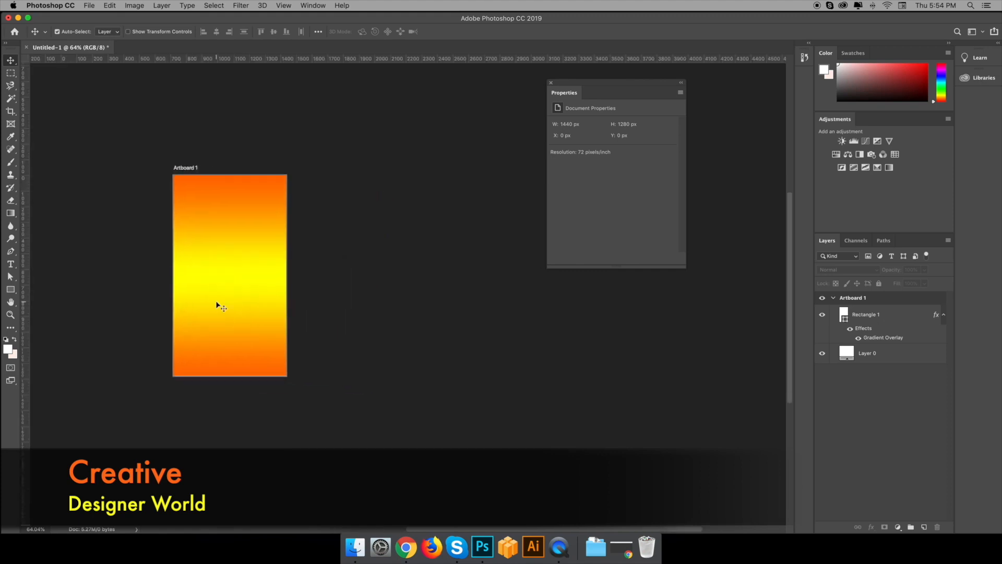
pyautogui.moveTo(182, 171); pyautogui.dragTo(339, 176)
pyautogui.moveTo(354, 233); pyautogui.dragTo(223, 209)
pyautogui.press('super+r')
pyautogui.moveTo(227, 147); pyautogui.dragTo(425, 190)
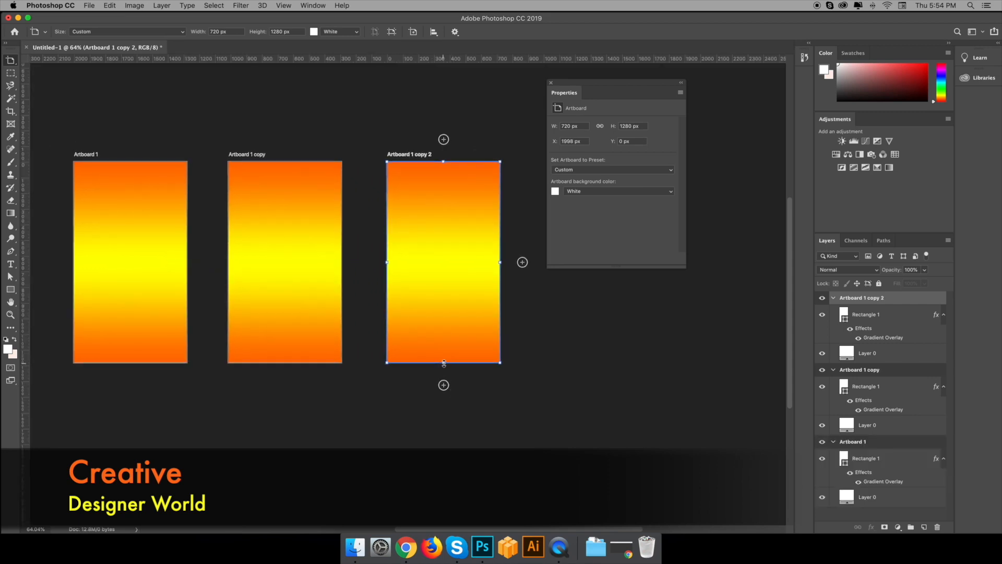
# Step: Shorten Artboard 1 copy 2 to about 639 px high and scale its gradient rectangle down to fit
pyautogui.moveTo(445, 363); pyautogui.dragTo(451, 268)
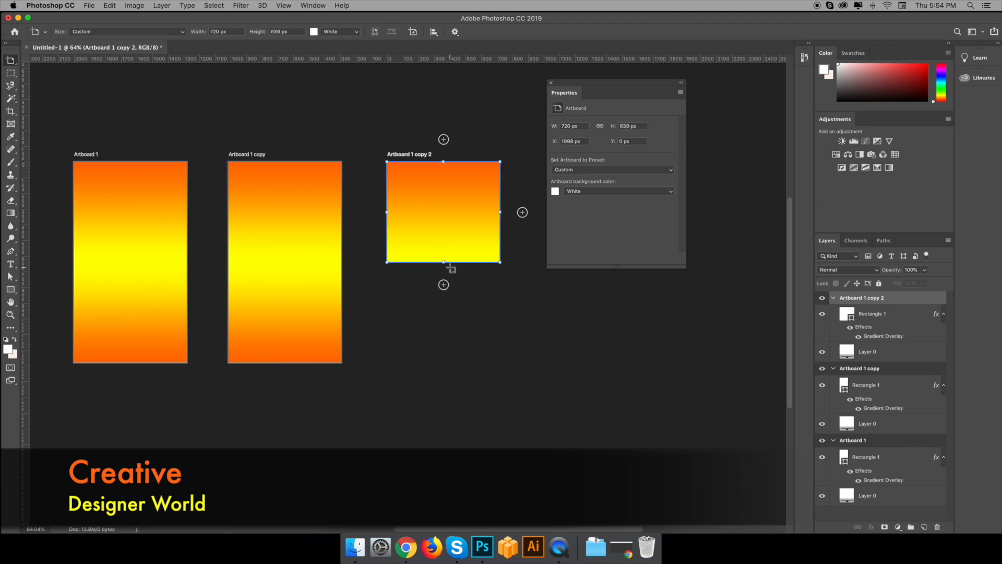
pyautogui.click(896, 325)
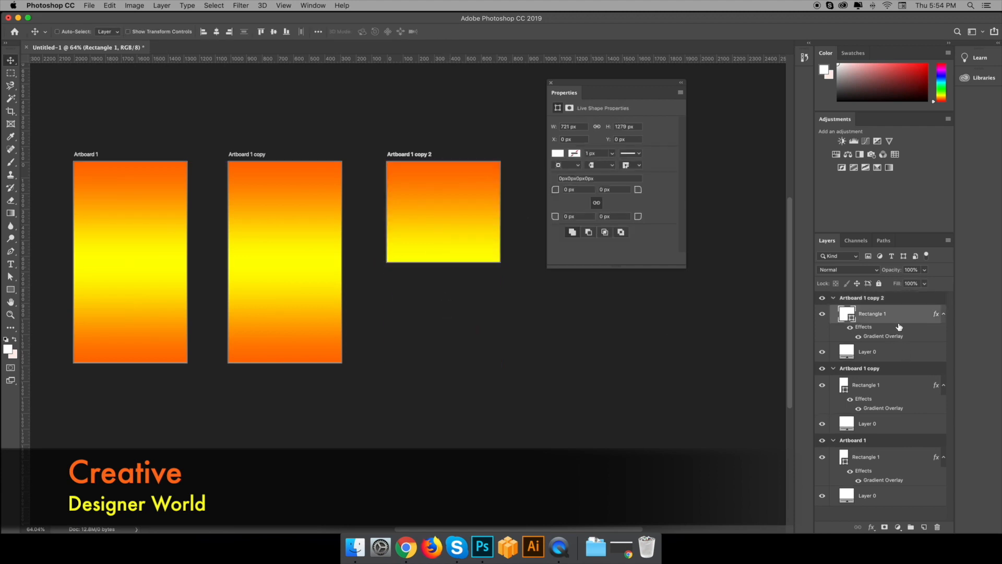
pyautogui.press('super+t')
pyautogui.moveTo(444, 362); pyautogui.dragTo(454, 264)
pyautogui.press('Return')
# Step: Extend Artboard 1 copy downward to about 1809 px high and stretch its gradient rectangle to fill it
pyautogui.click(269, 306)
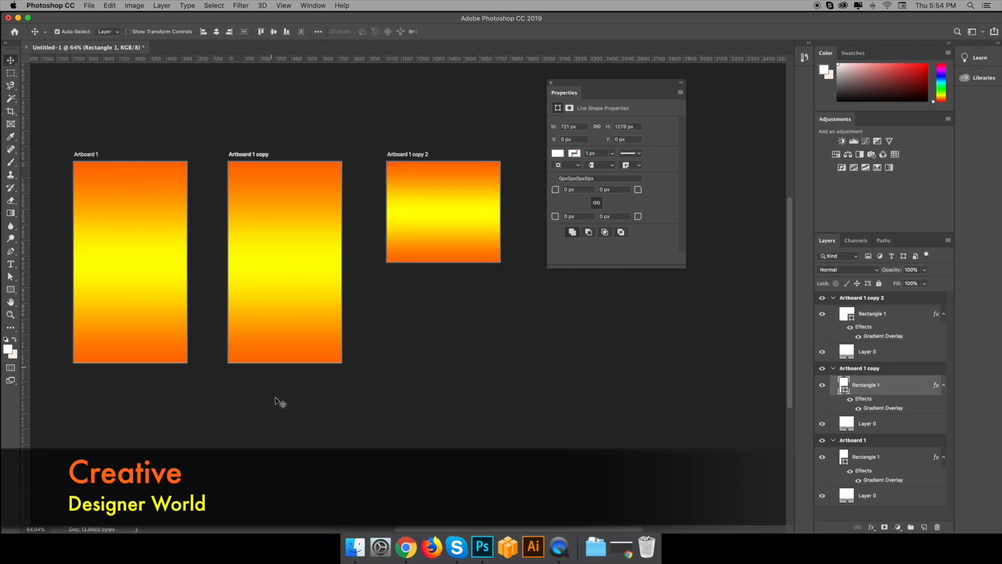
pyautogui.hotkey('shift', 'v')
pyautogui.moveTo(285, 362); pyautogui.dragTo(275, 445)
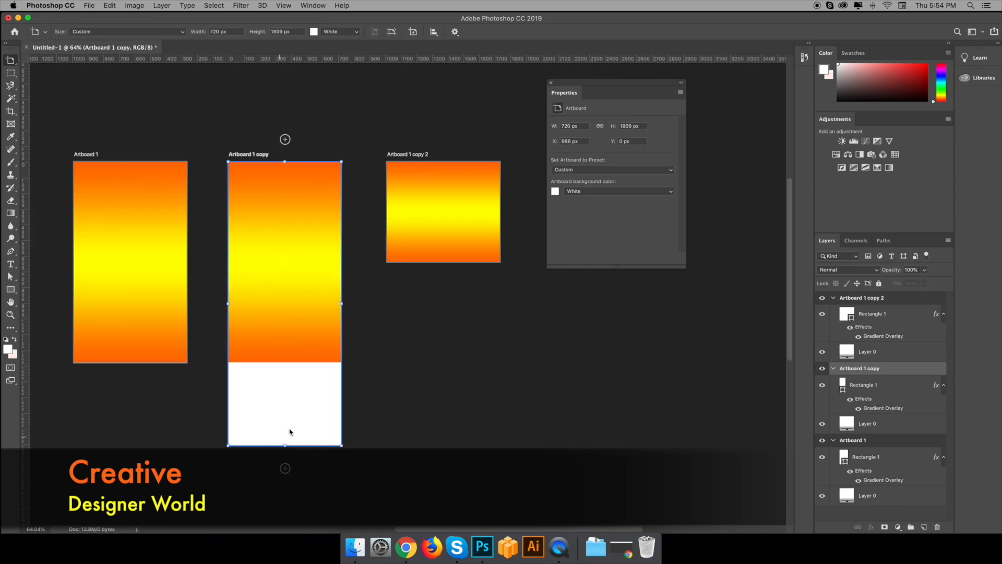
pyautogui.click(294, 359)
pyautogui.press('super+t')
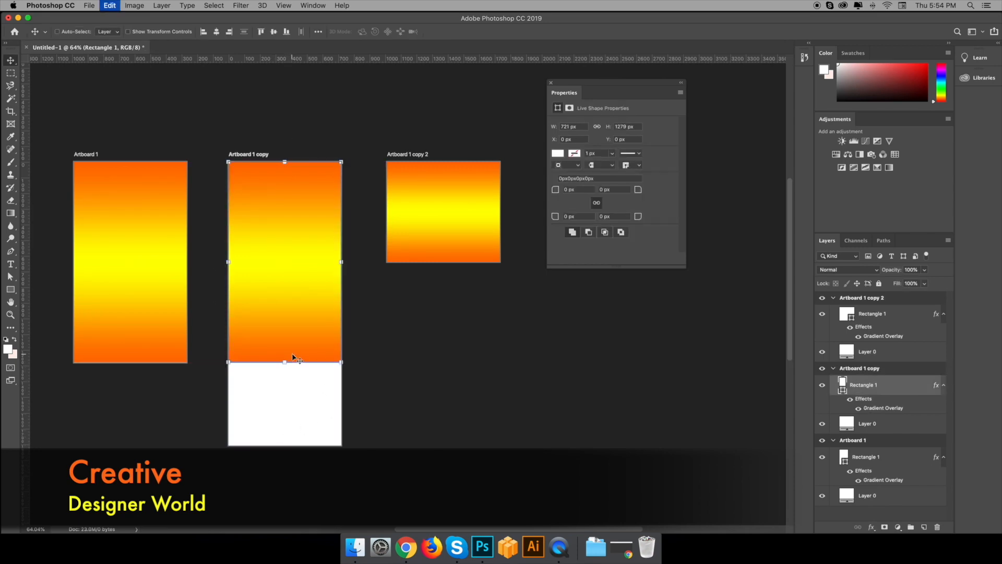
pyautogui.moveTo(284, 362); pyautogui.dragTo(280, 448)
pyautogui.press('Return')
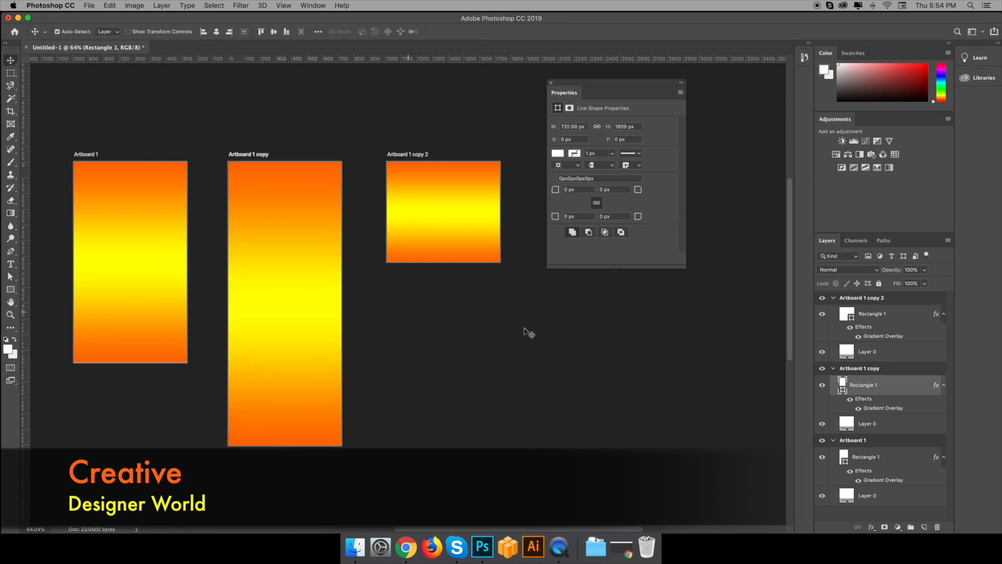
# Step: Select all three artboards and start a Quick Export as PNG
pyautogui.click(883, 299)
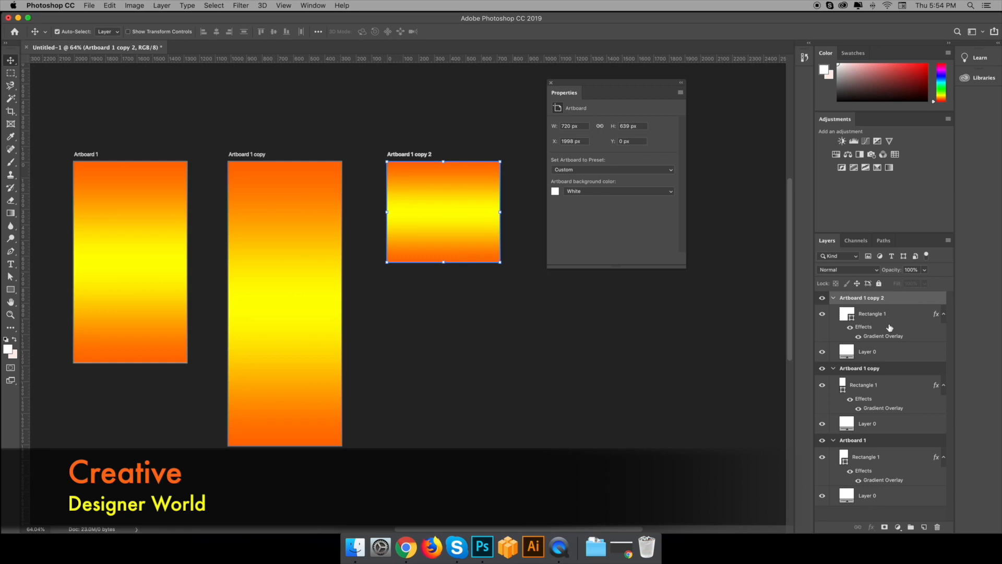
pyautogui.keyDown('super'); pyautogui.click(891, 369); pyautogui.keyUp('super')
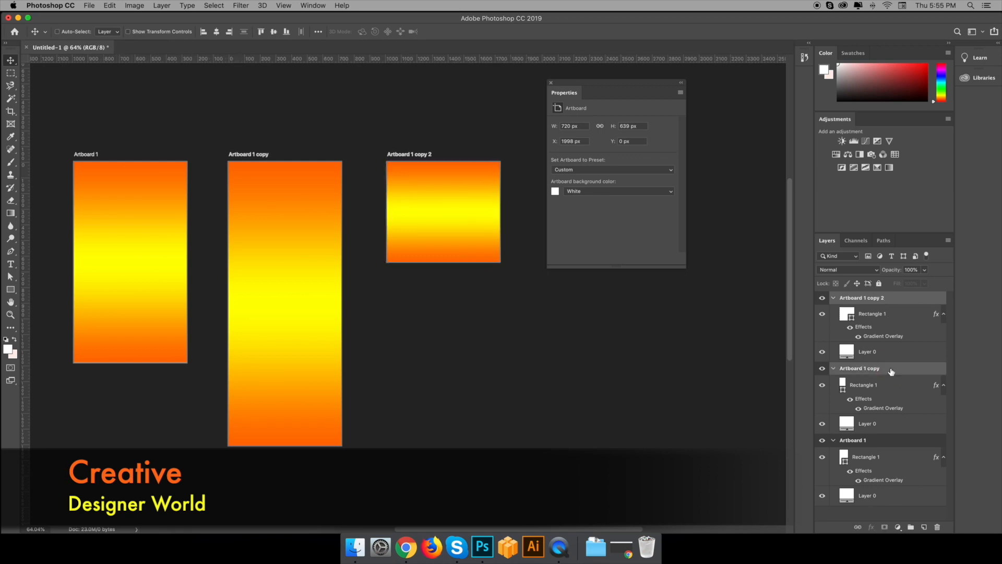
pyautogui.keyDown('super'); pyautogui.click(884, 442); pyautogui.keyUp('super')
pyautogui.rightClick(886, 446)
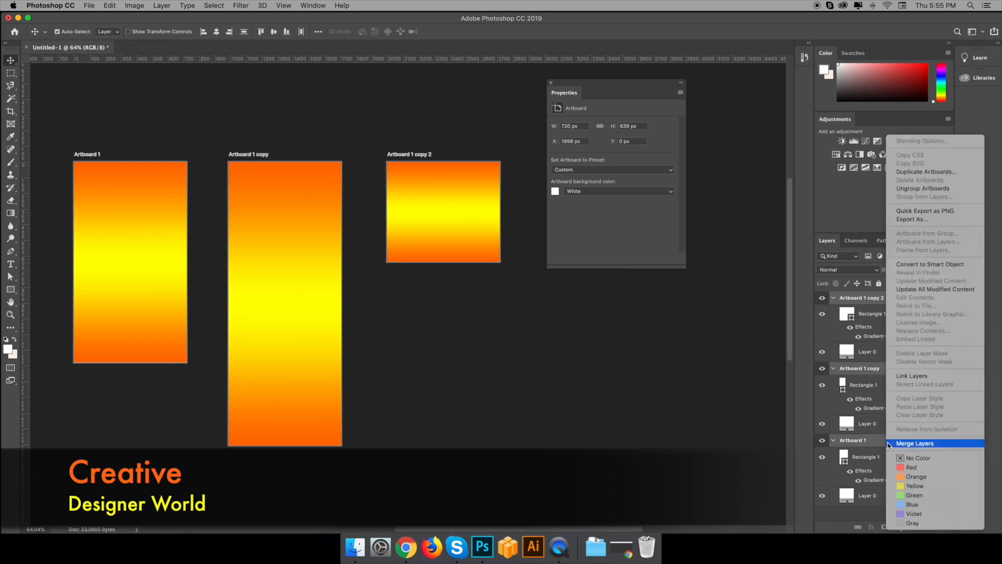
pyautogui.click(920, 211)
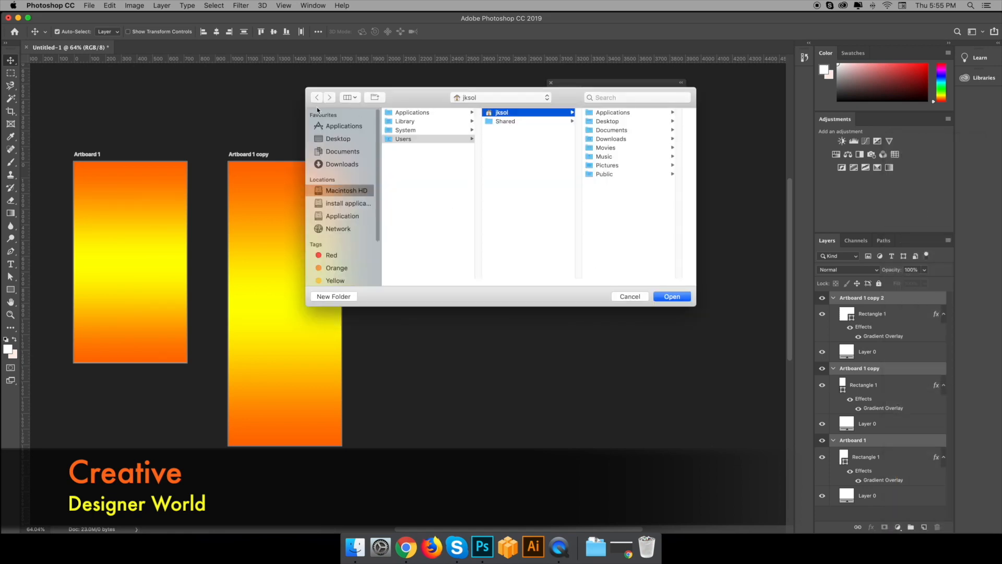
# Step: Create a folder named "slice to artboard" on the Desktop and export the artboards into it
pyautogui.click(338, 139)
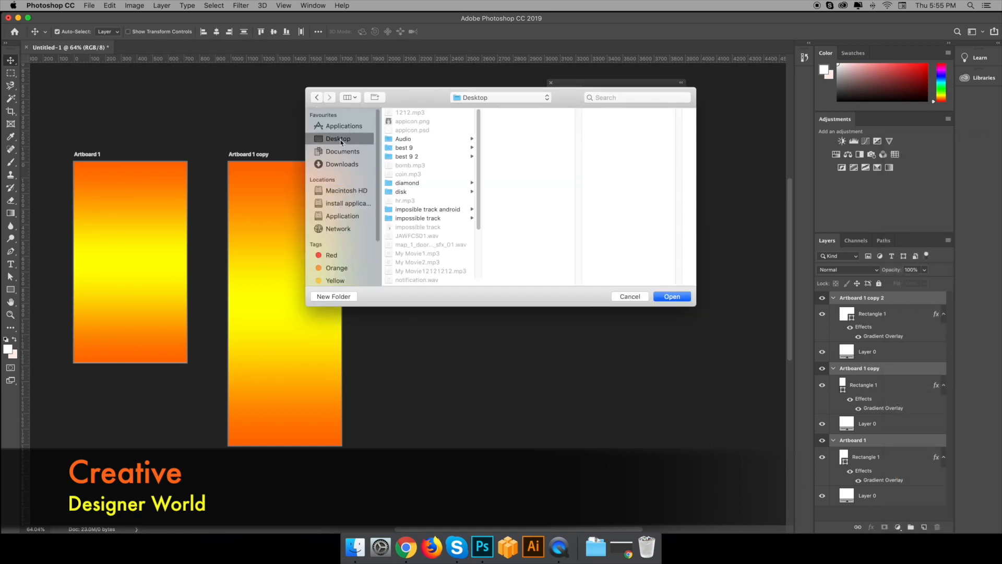
pyautogui.click(333, 296)
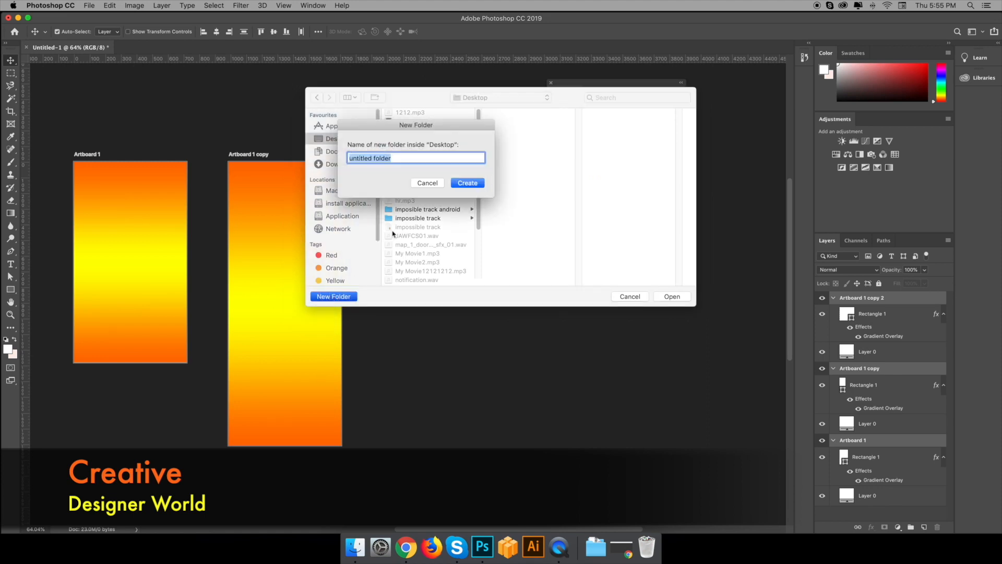
pyautogui.write('slice to artboard')
pyautogui.click(468, 183)
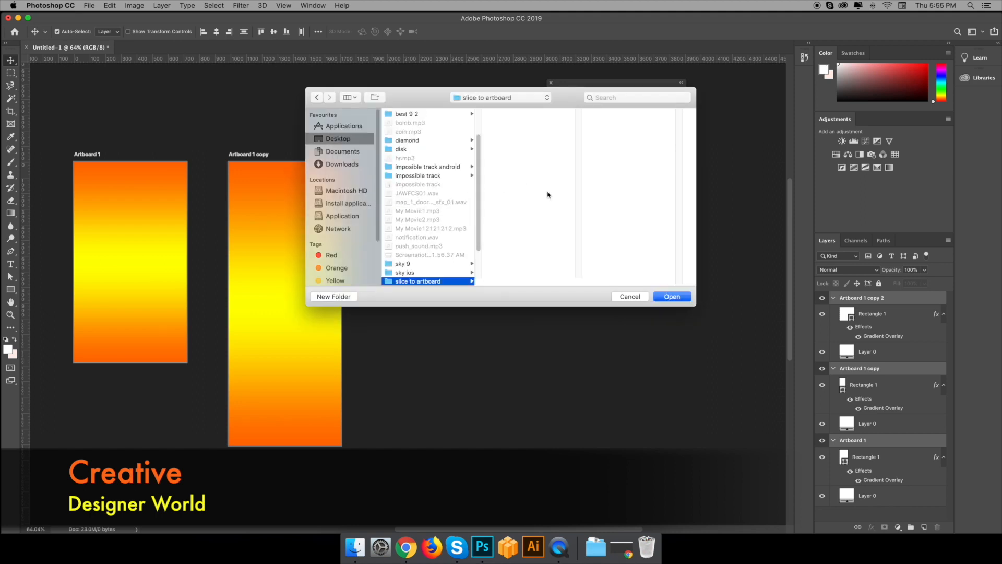
pyautogui.click(678, 296)
# Step: Switch to Finder, open the "slice to artboard" folder on the Desktop and preview the three exported PNG files
pyautogui.click(354, 547)
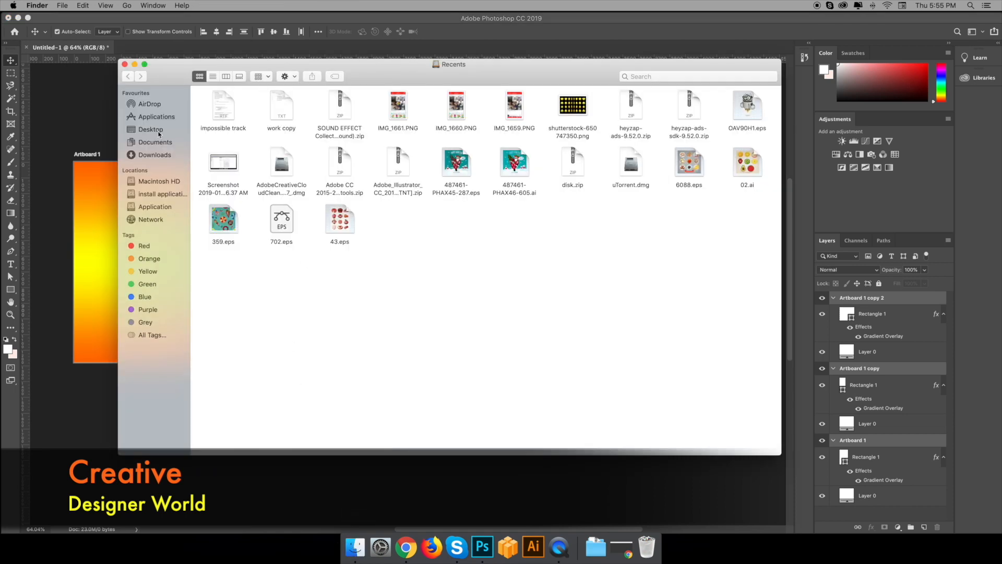
pyautogui.click(158, 133)
pyautogui.doubleClick(532, 125)
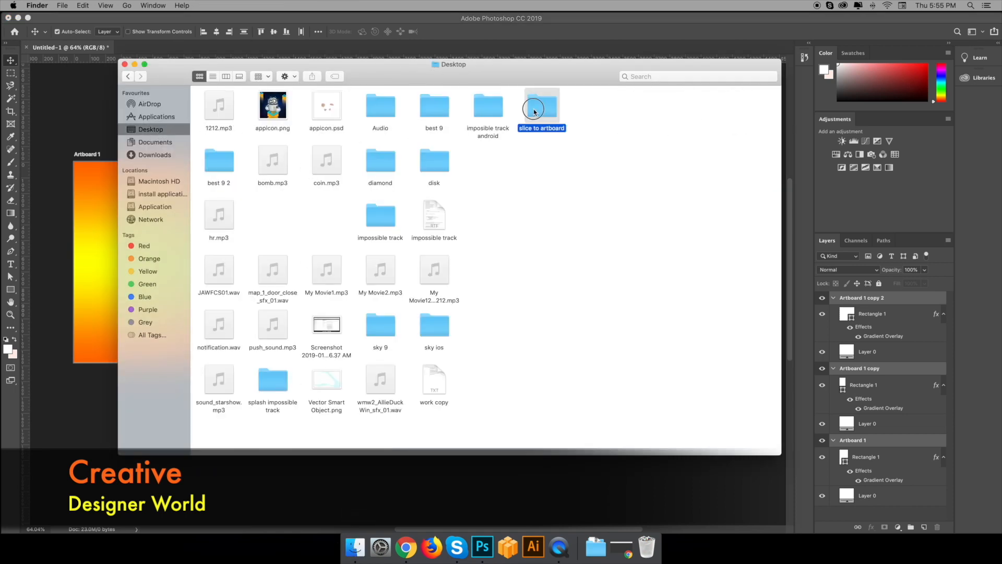
pyautogui.click(213, 107)
pyautogui.press('space')
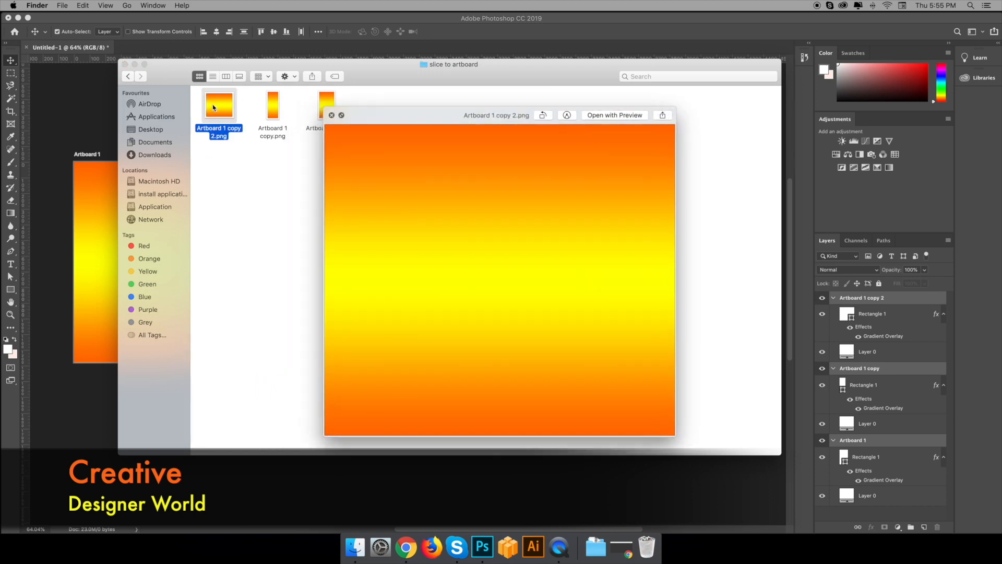
pyautogui.press('Right')
pyautogui.press('Right')
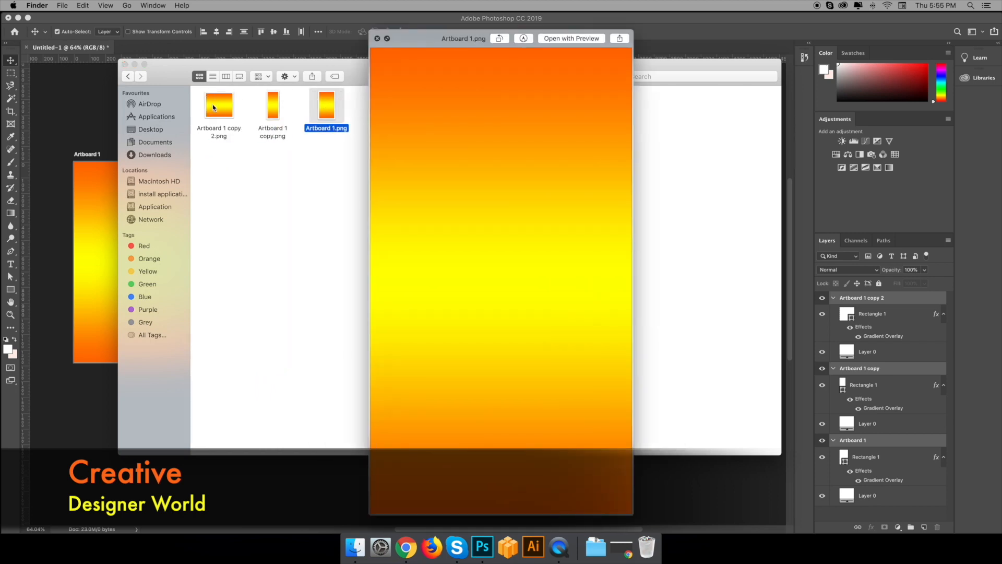
pyautogui.press('space')
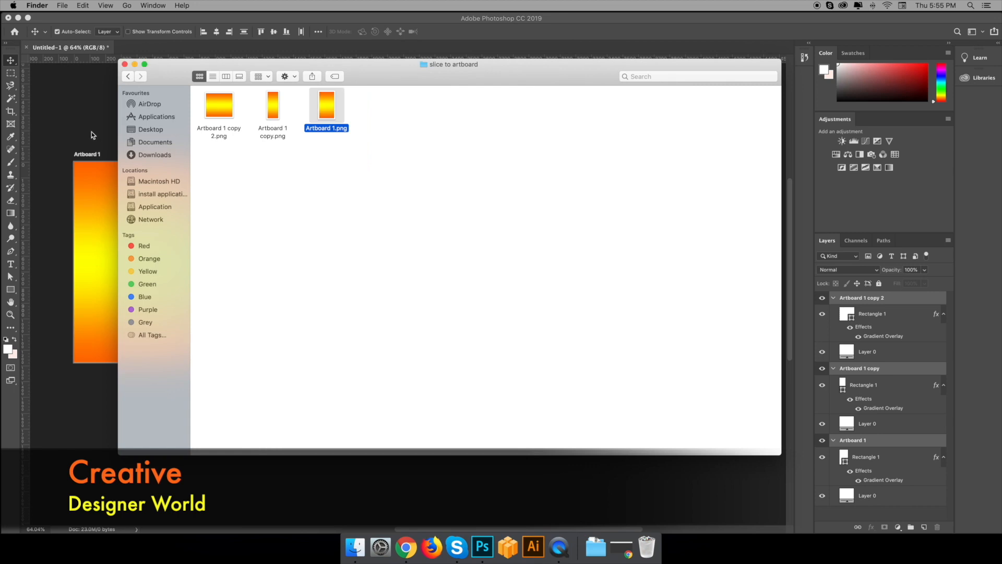
# Step: Return to Photoshop, add a new artboard below Artboard 1 copy 2, and move it down to about Y 905 px
pyautogui.click(92, 132)
pyautogui.moveTo(335, 135); pyautogui.dragTo(368, 112)
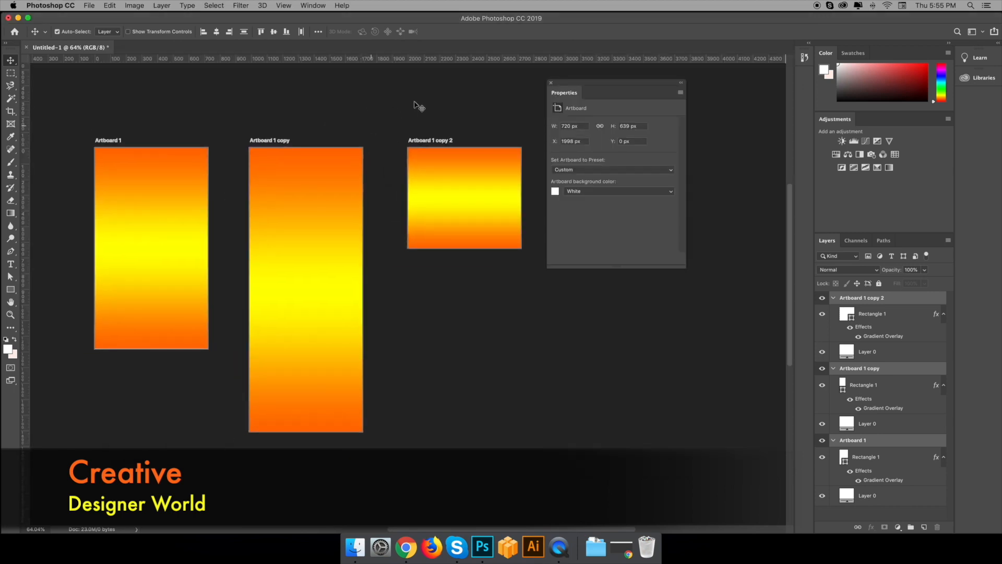
pyautogui.click(420, 144)
pyautogui.click(457, 254)
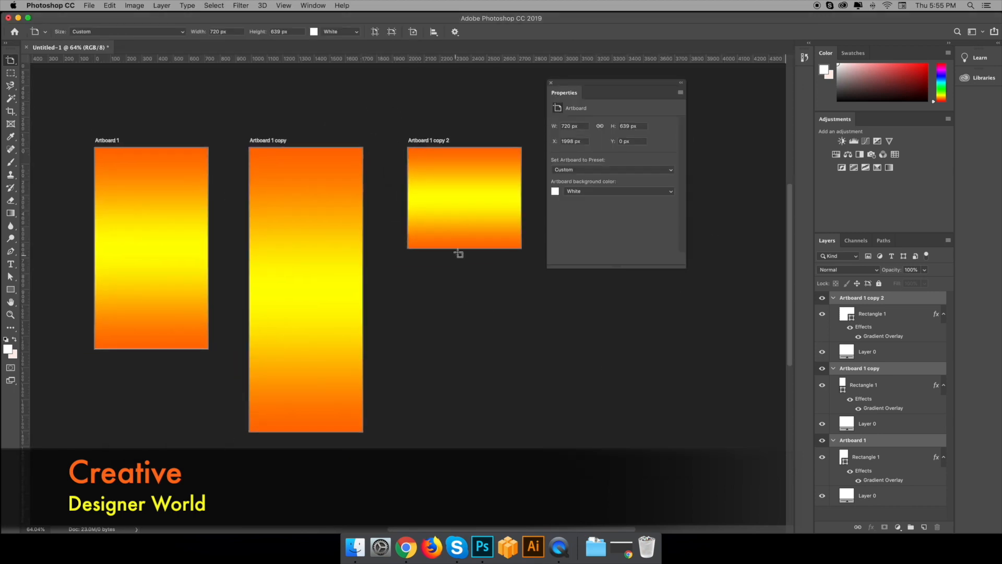
pyautogui.click(465, 249)
pyautogui.click(464, 270)
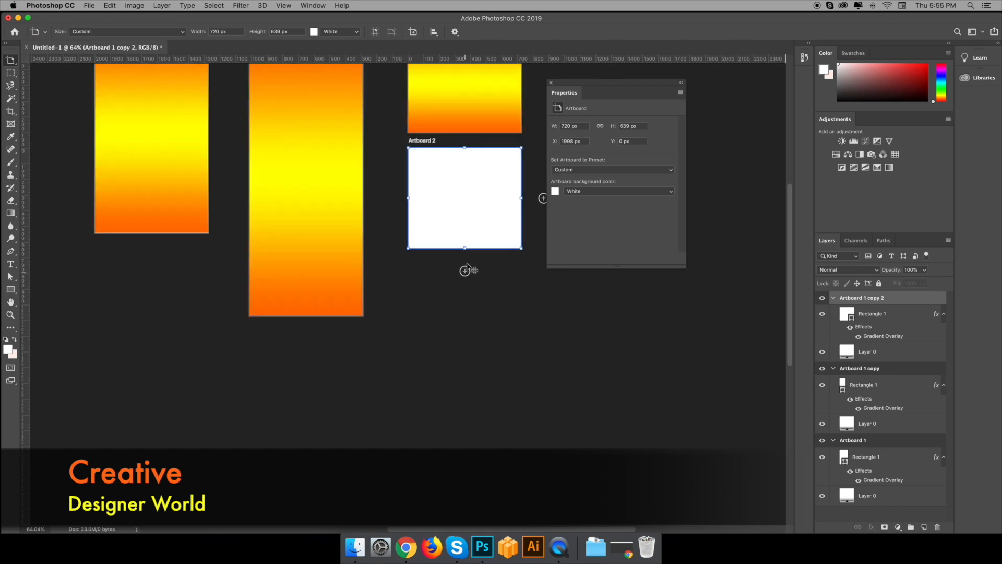
pyautogui.moveTo(421, 149); pyautogui.dragTo(420, 174)
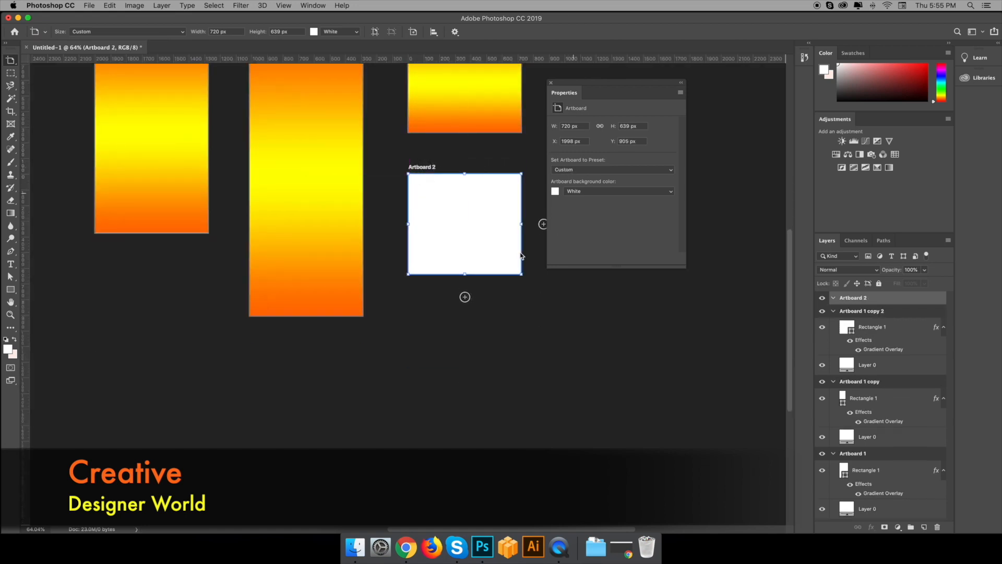
# Step: Draw a circle about 384 px in diameter near the center of Artboard 2 with the Ellipse tool
pyautogui.click(456, 269)
pyautogui.click(10, 289)
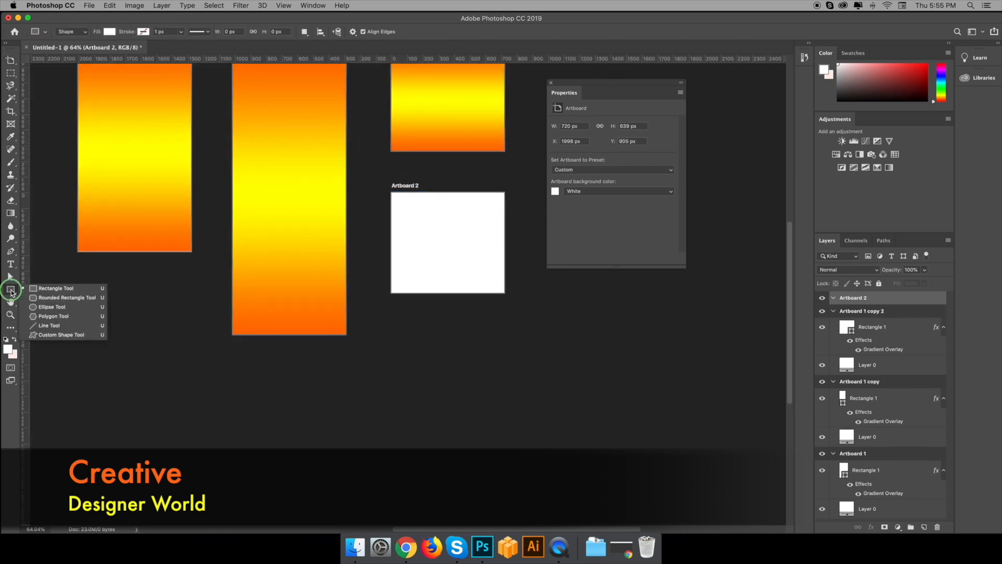
pyautogui.click(51, 307)
pyautogui.click(428, 226)
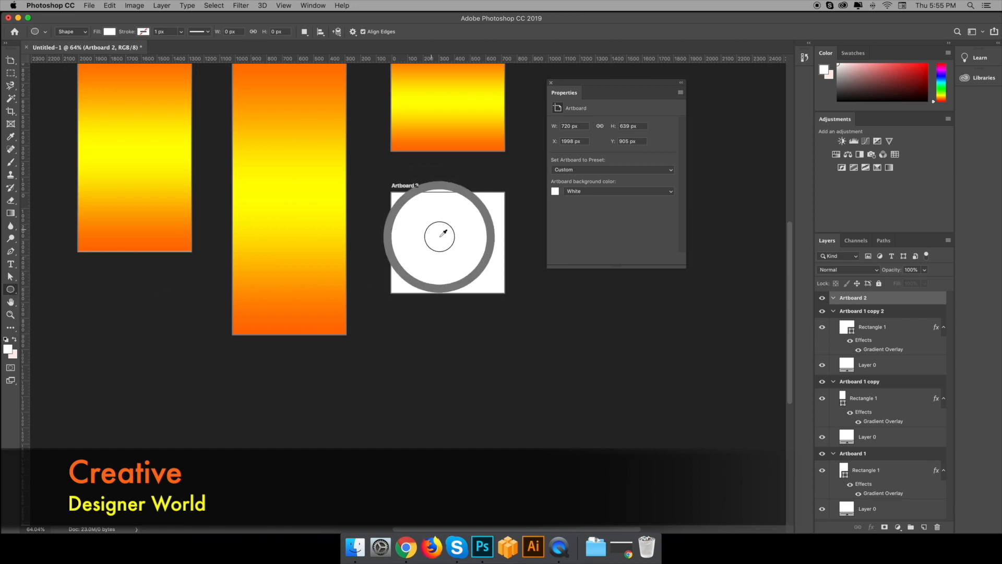
pyautogui.moveTo(425, 223); pyautogui.dragTo(481, 271)
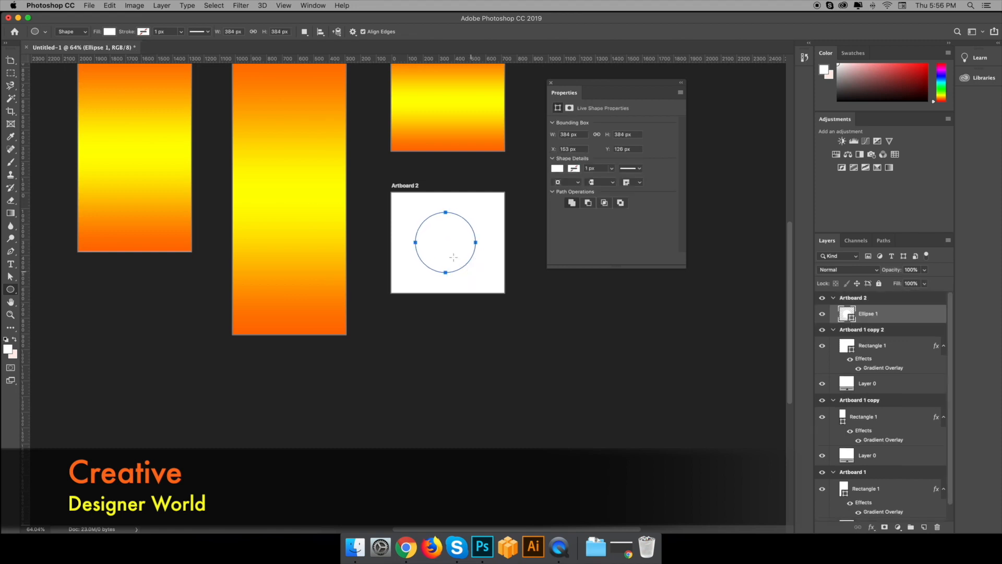
# Step: Fill the circle in Artboard 2 with red #f43e3e
pyautogui.doubleClick(844, 314)
pyautogui.moveTo(672, 354); pyautogui.dragTo(652, 325)
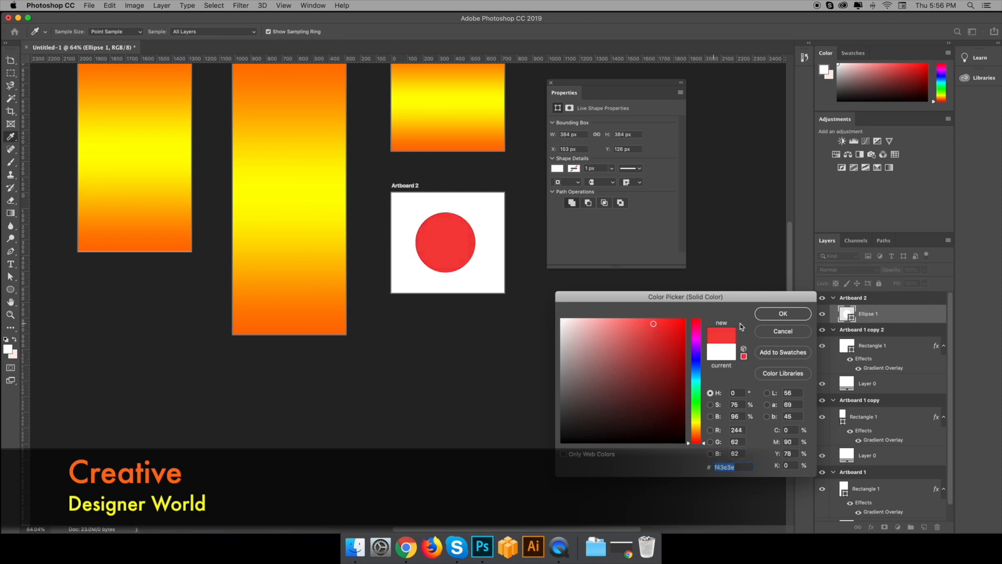
pyautogui.click(783, 313)
pyautogui.scroll(5, 406, 344)
pyautogui.hscroll(3, 405, 344)
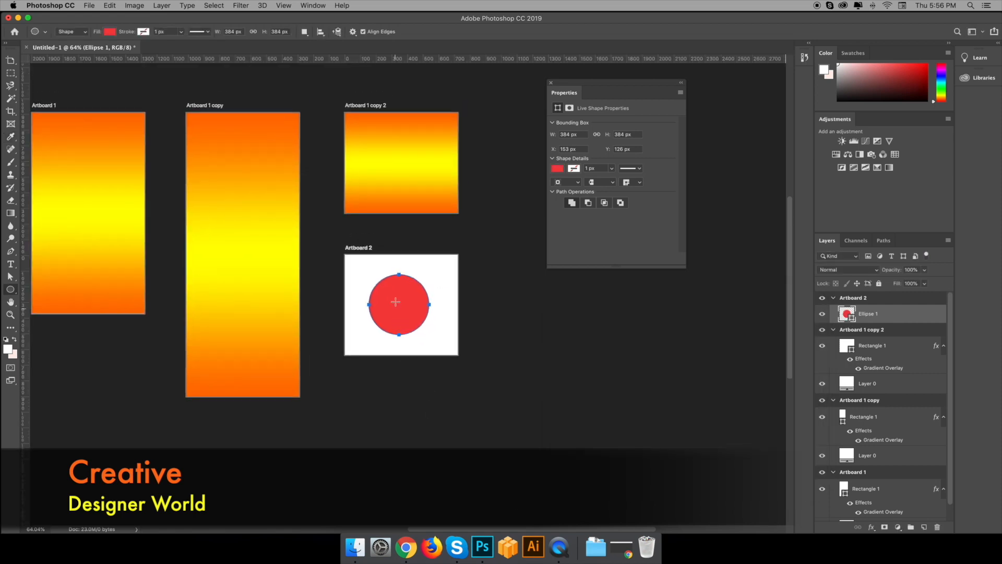
pyautogui.press('v')
pyautogui.moveTo(398, 304); pyautogui.dragTo(401, 305)
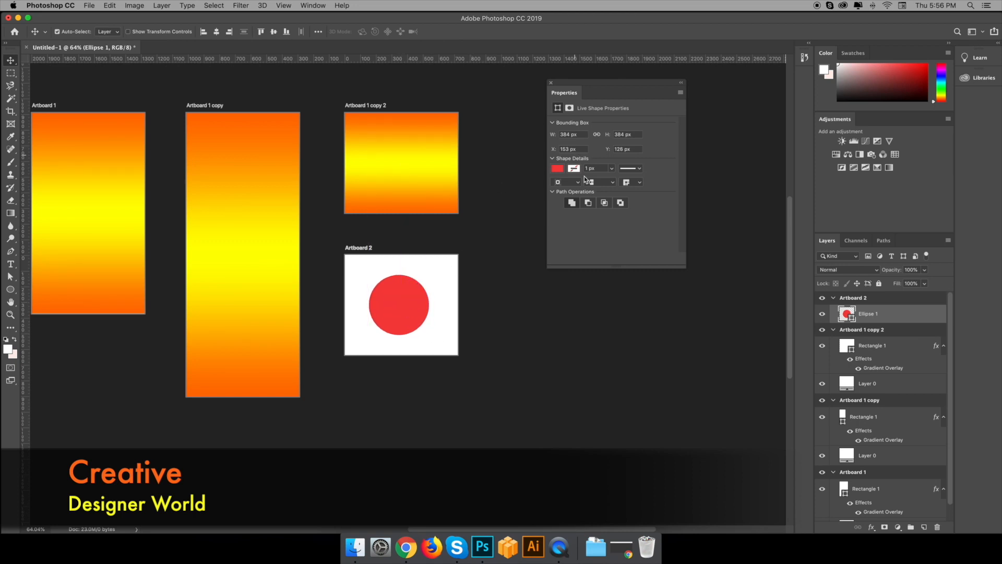
# Step: Try a black background on Artboard 2 and switch it to Transparent
pyautogui.click(357, 250)
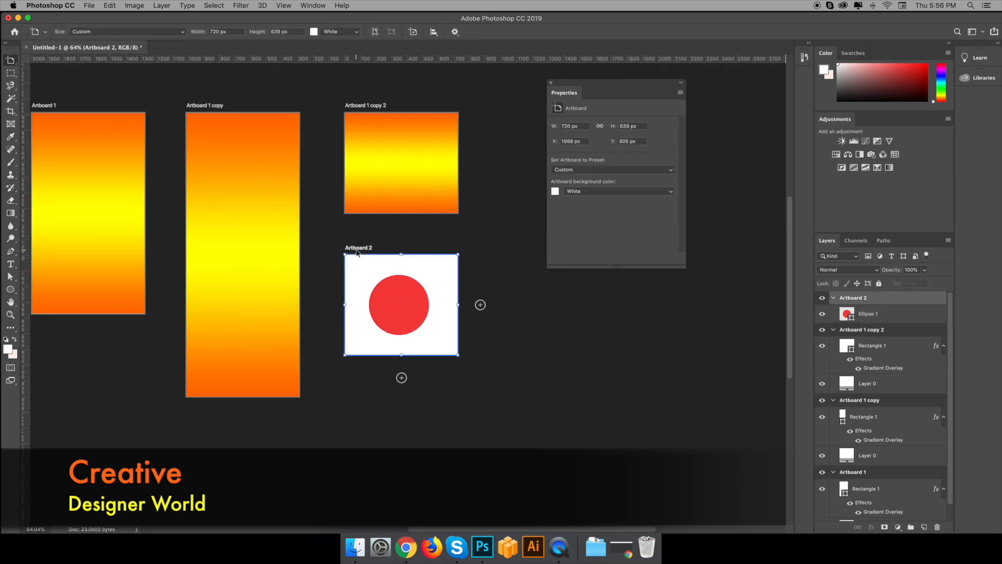
pyautogui.click(585, 193)
pyautogui.click(587, 199)
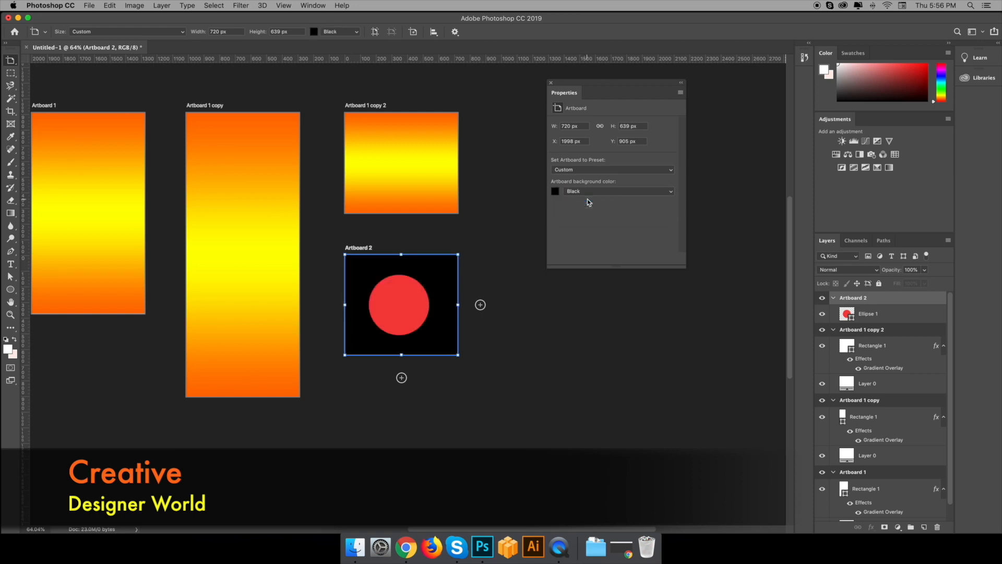
pyautogui.click(587, 192)
pyautogui.click(588, 199)
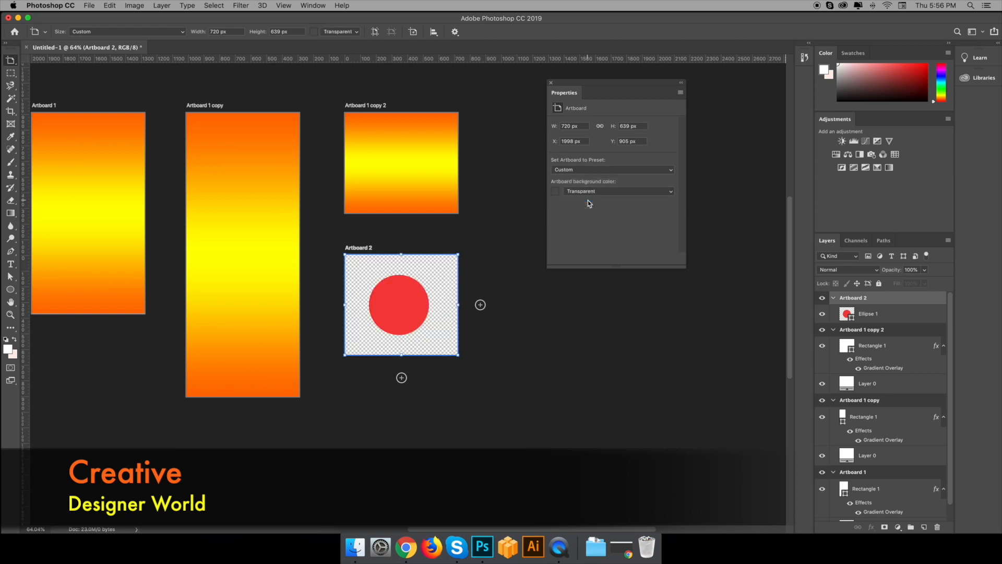
# Step: Try a custom red background on Artboard 2 and set it back to Transparent
pyautogui.click(588, 192)
pyautogui.click(588, 198)
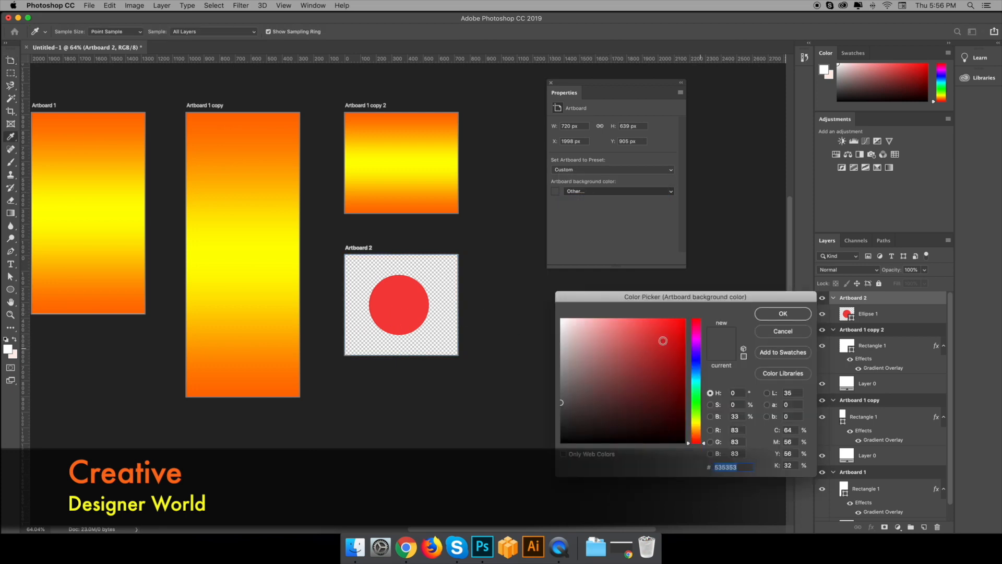
pyautogui.click(669, 377)
pyautogui.click(410, 309)
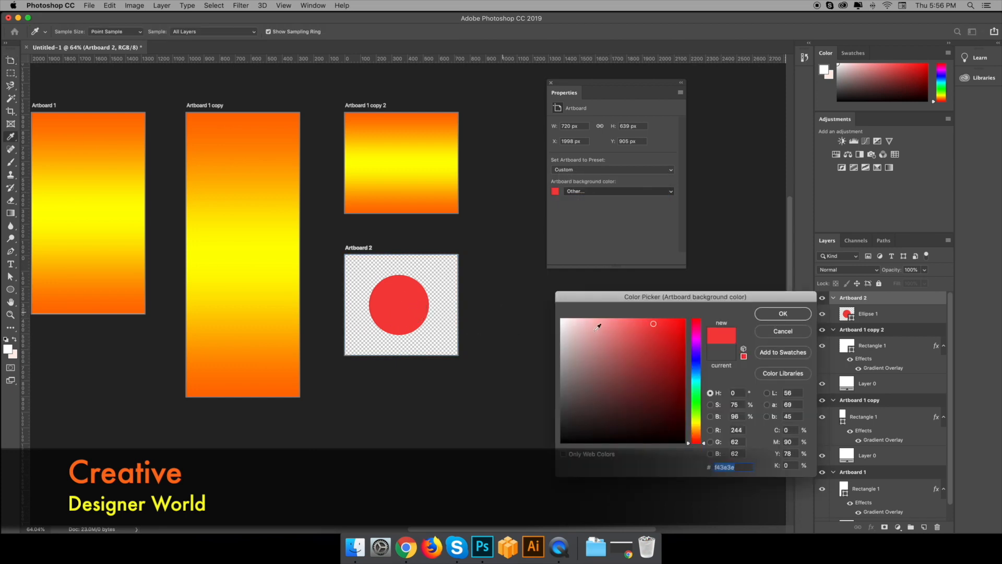
pyautogui.click(759, 317)
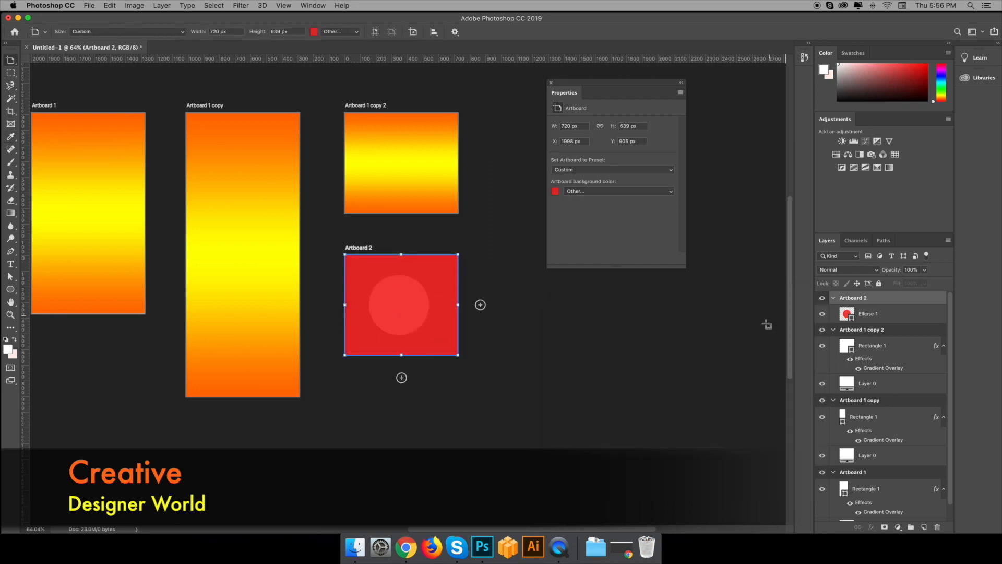
pyautogui.click(594, 191)
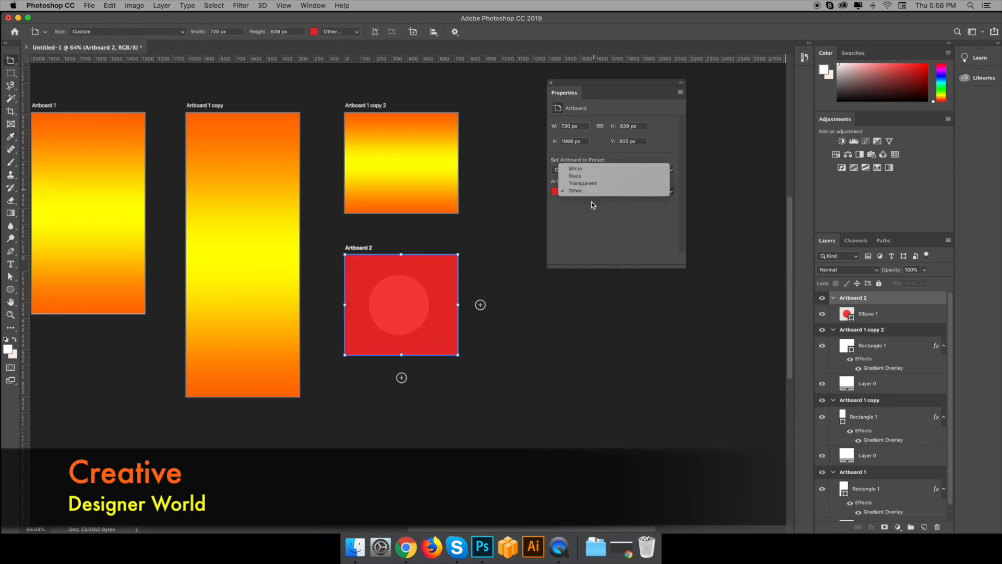
pyautogui.click(592, 183)
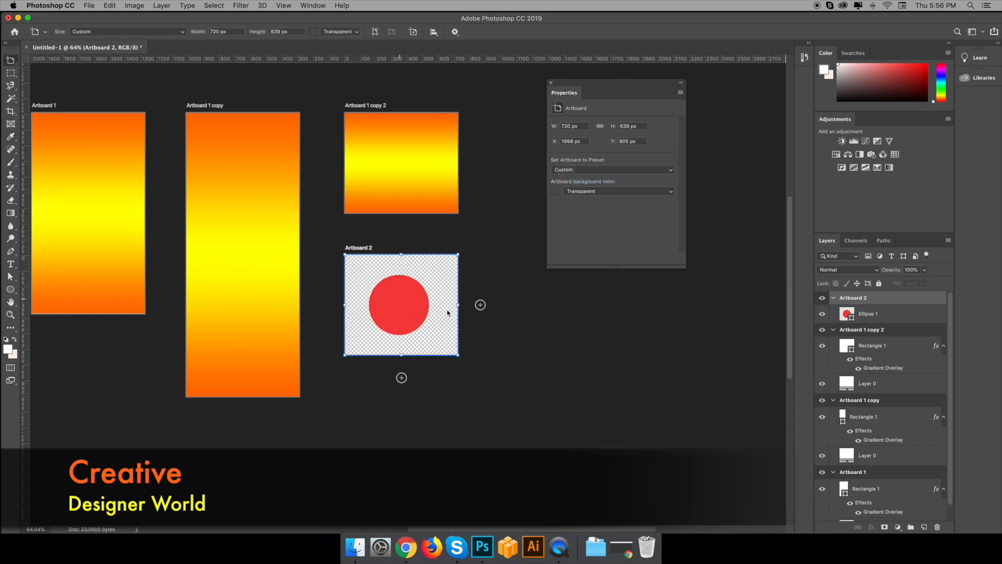
# Step: Select the circle's layer, Ellipse 1, and start a Quick Export as PNG
pyautogui.press('v')
pyautogui.click(392, 306)
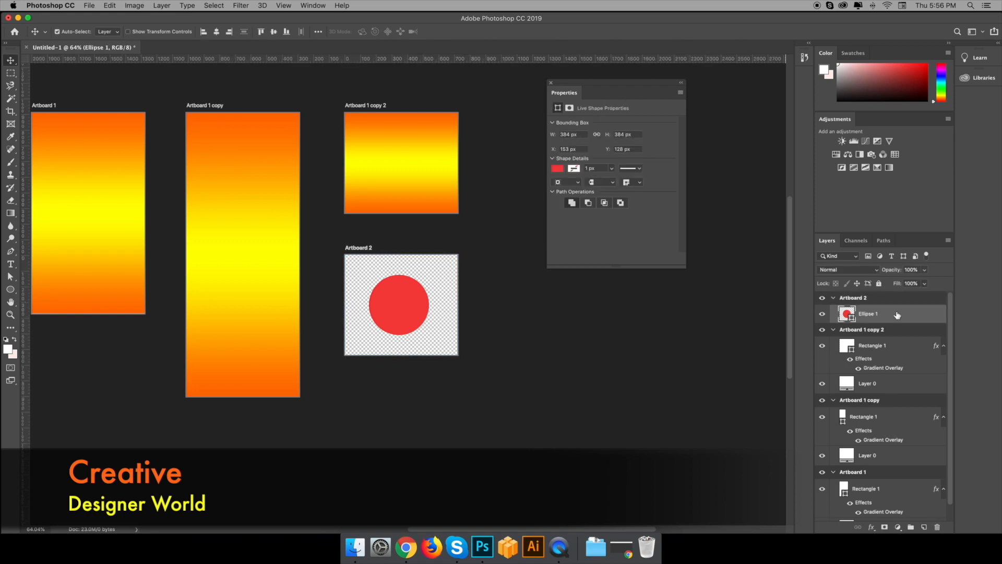
pyautogui.rightClick(897, 315)
pyautogui.click(823, 185)
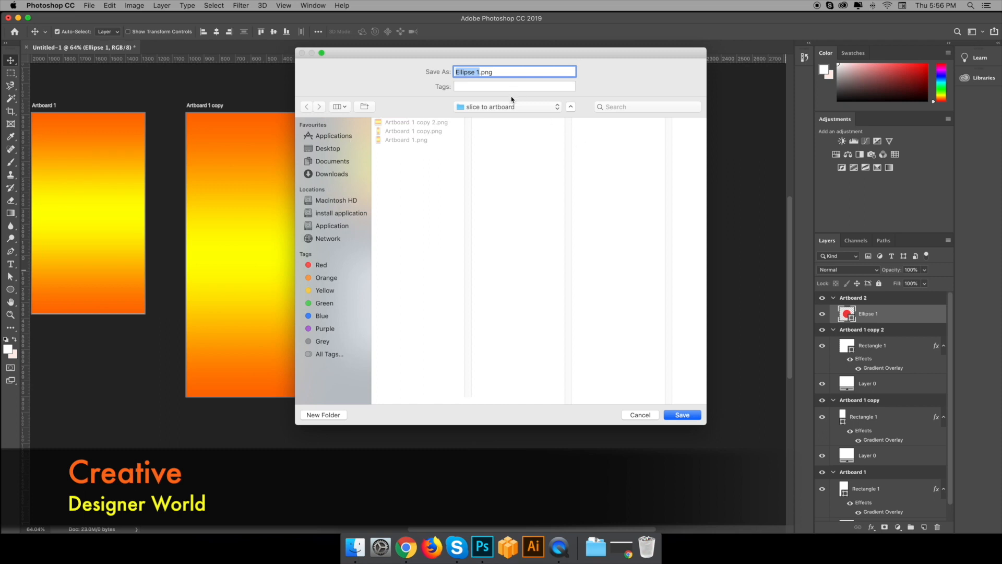
# Step: Name the exported file "Round_pngfile directly create.png" and save it in the "slice to artboard" folder
pyautogui.write('png file')
pyautogui.press('BackSpace')
pyautogui.press('BackSpace')
pyautogui.press('BackSpace')
pyautogui.press('BackSpace')
pyautogui.press('BackSpace')
pyautogui.write('Round_pngfile directly creat')
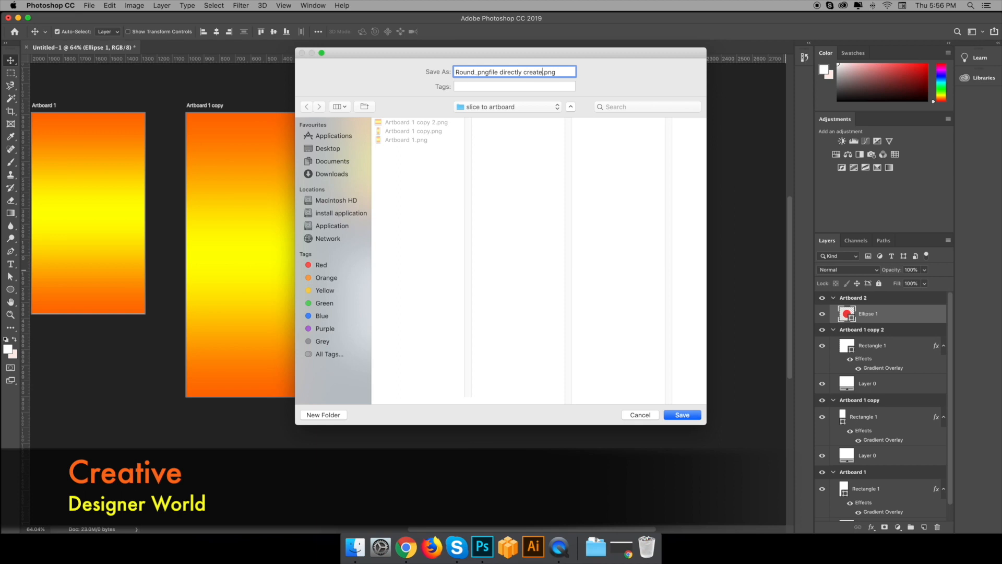
pyautogui.write('e')
pyautogui.click(682, 415)
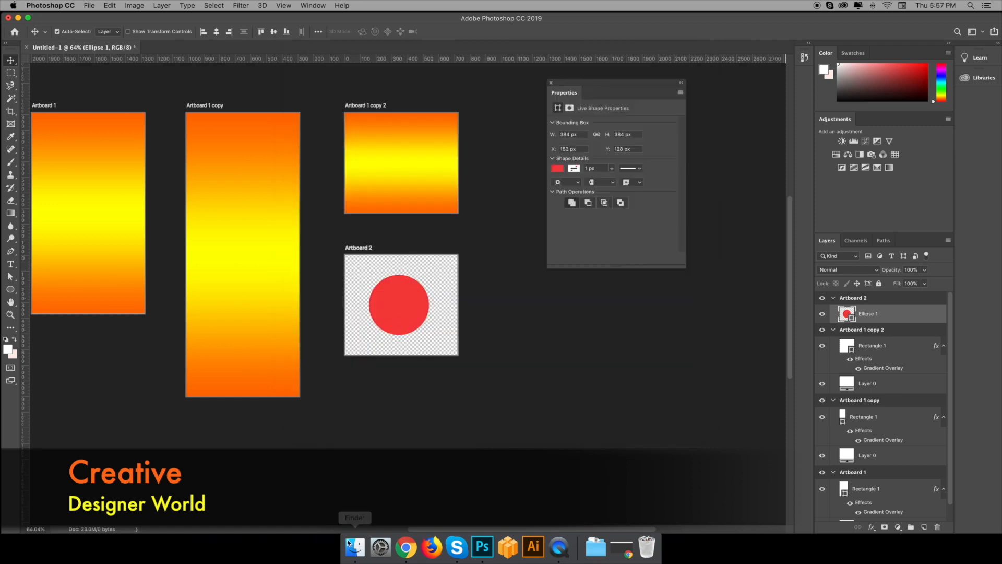
# Step: Switch to Finder, preview the exported round PNG in the "slice to artboard" folder, and close the window
pyautogui.click(355, 546)
pyautogui.click(383, 112)
pyautogui.press('space')
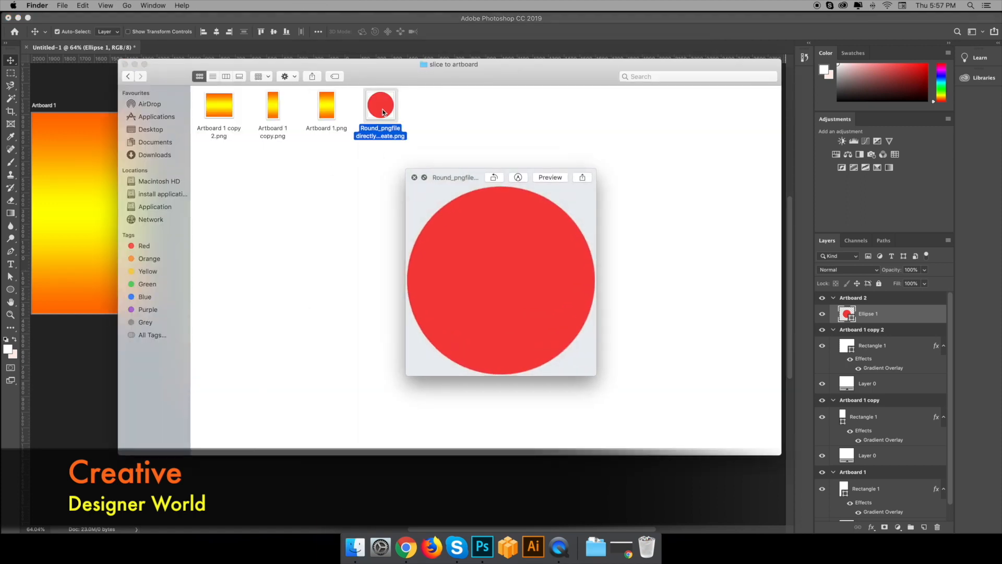
pyautogui.press('space')
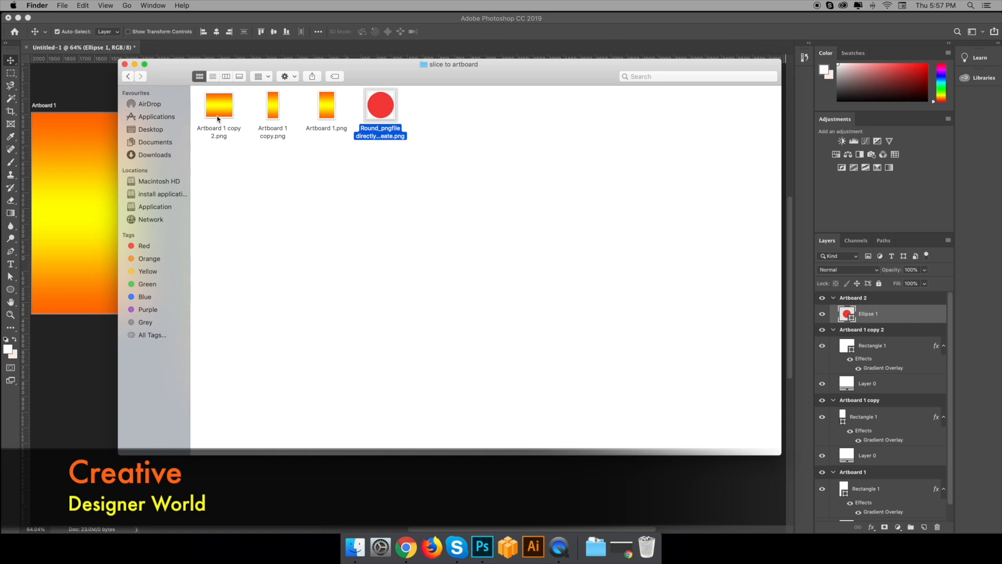
pyautogui.click(125, 64)
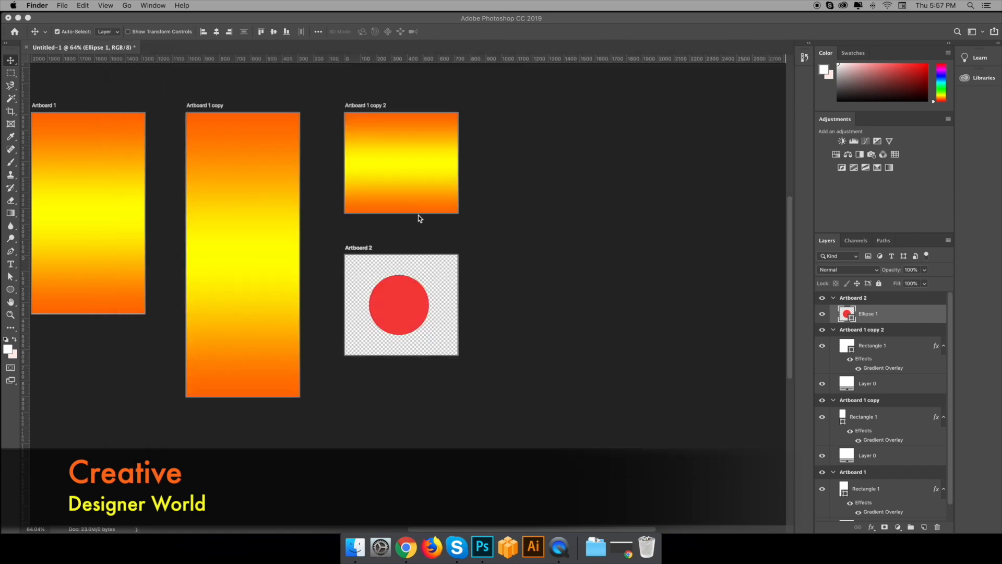
# Step: Return to Photoshop and move the floating Properties panel away from the artboards
pyautogui.click(459, 220)
pyautogui.moveTo(392, 166); pyautogui.dragTo(467, 198)
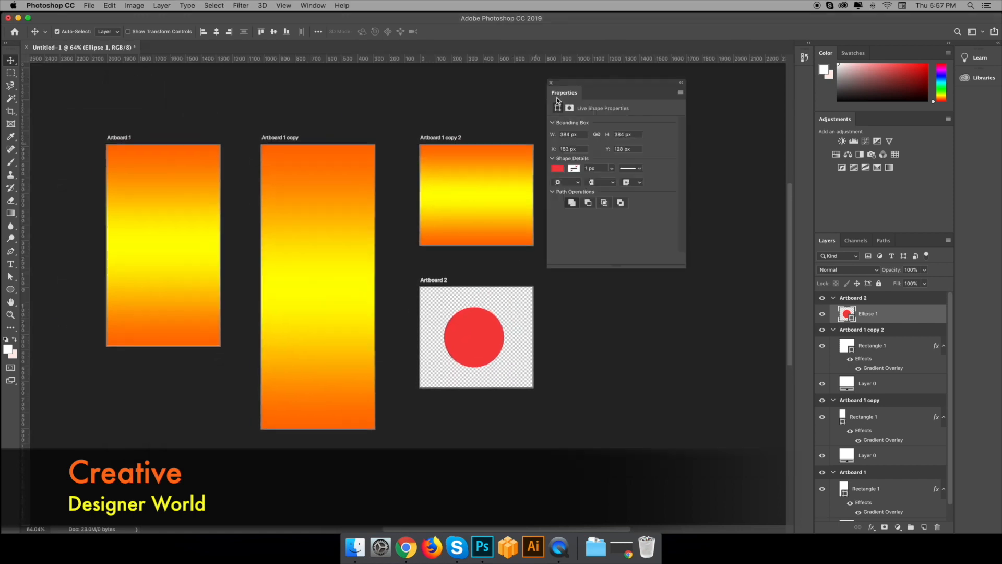
pyautogui.moveTo(584, 90); pyautogui.dragTo(685, 92)
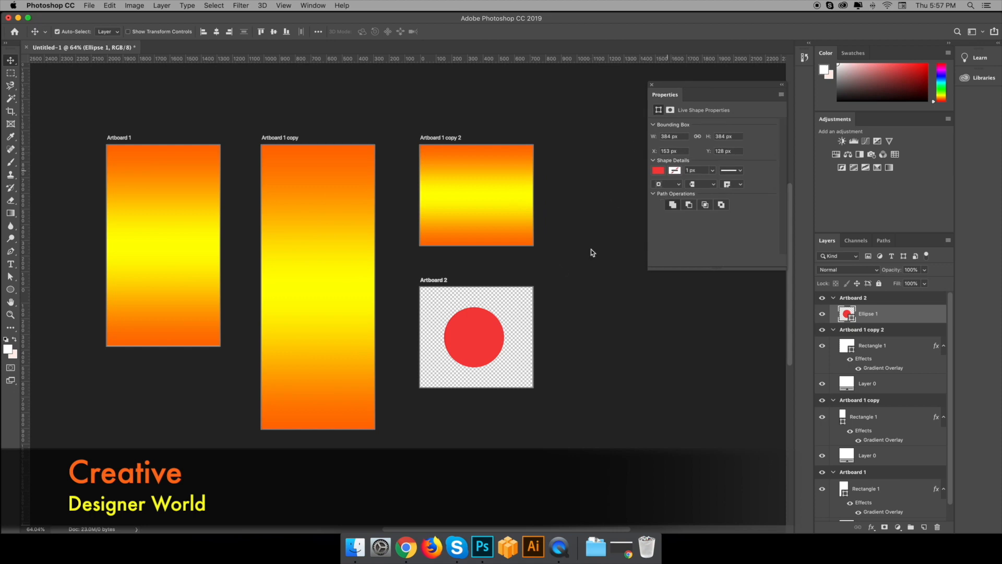
# Step: Add a new artboard to the right of Artboard 2 and shift it slightly farther away
pyautogui.click(431, 280)
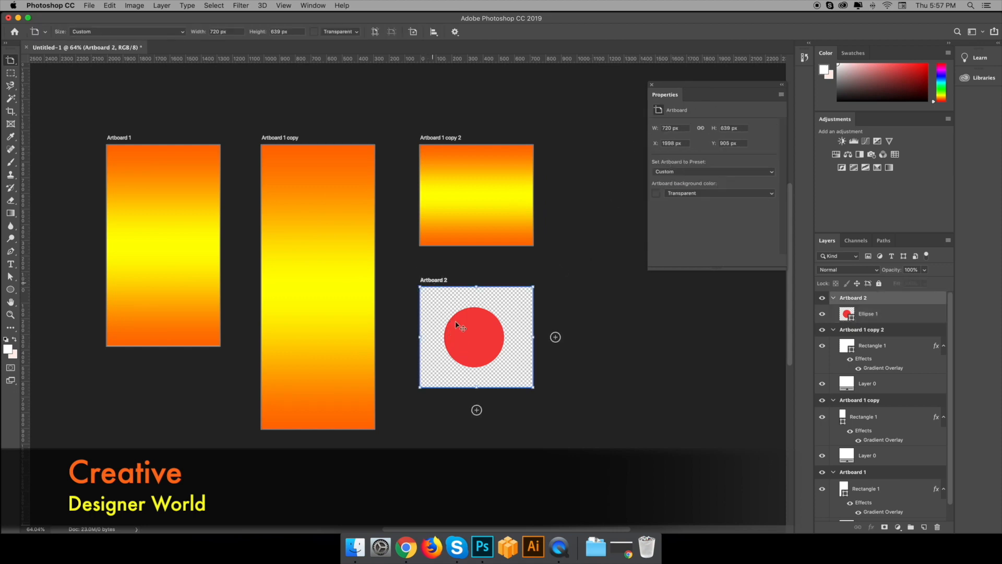
pyautogui.press('v')
pyautogui.click(485, 349)
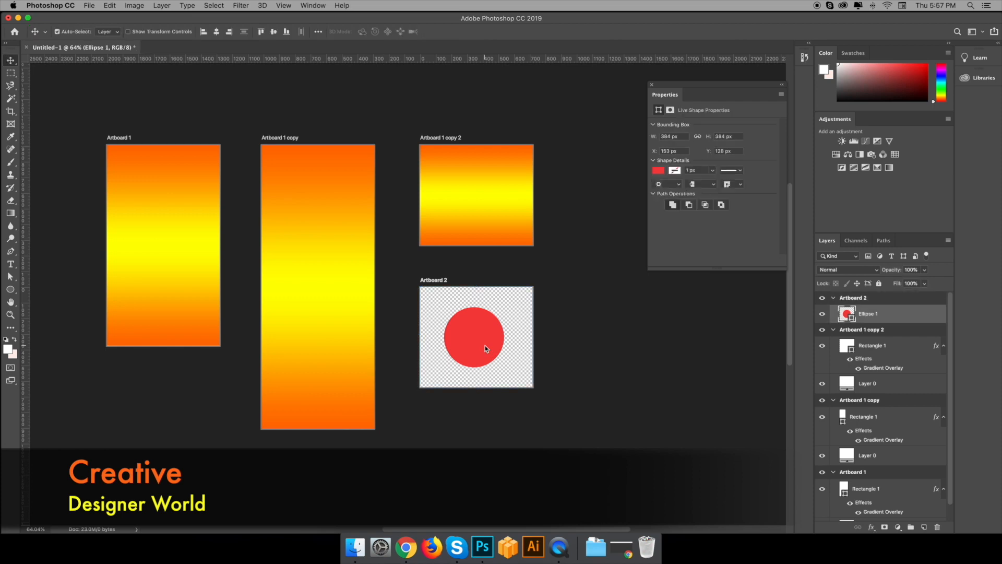
pyautogui.click(441, 282)
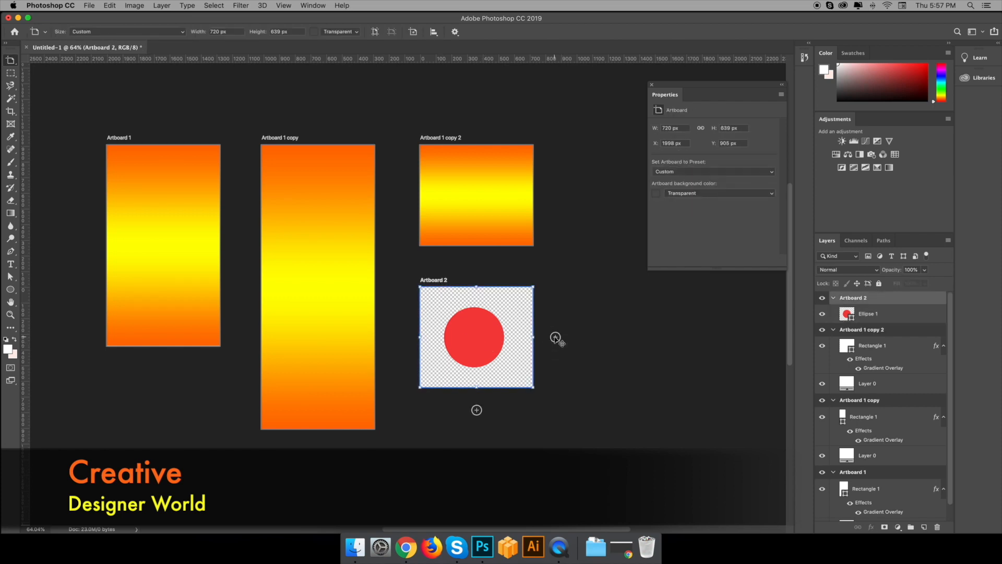
pyautogui.click(556, 337)
pyautogui.moveTo(440, 281); pyautogui.dragTo(452, 282)
pyautogui.moveTo(452, 342); pyautogui.dragTo(438, 336)
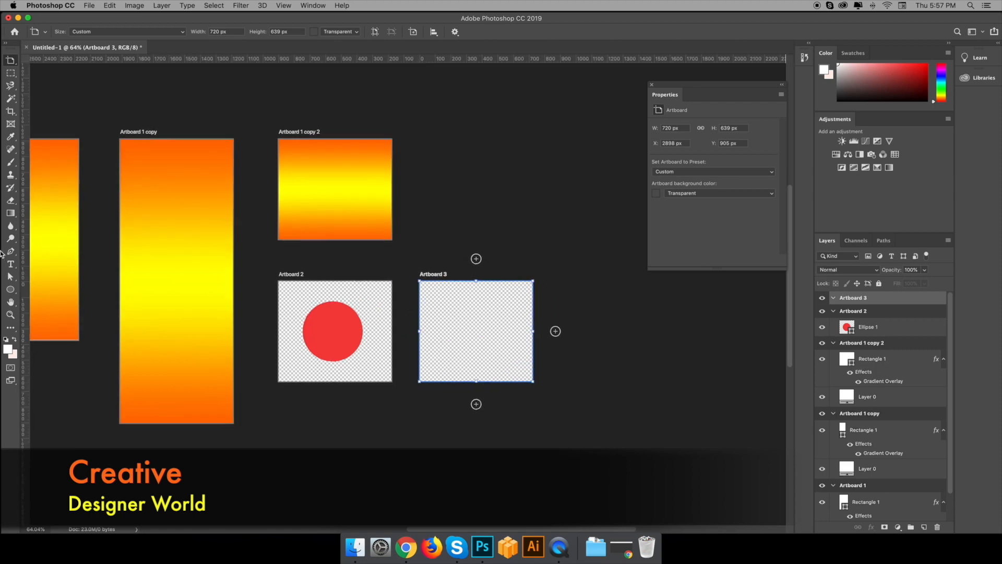
# Step: Draw a square about 226 px wide near the upper-left corner of Artboard 3 with the Rectangle tool
pyautogui.moveTo(11, 290); pyautogui.dragTo(49, 290)
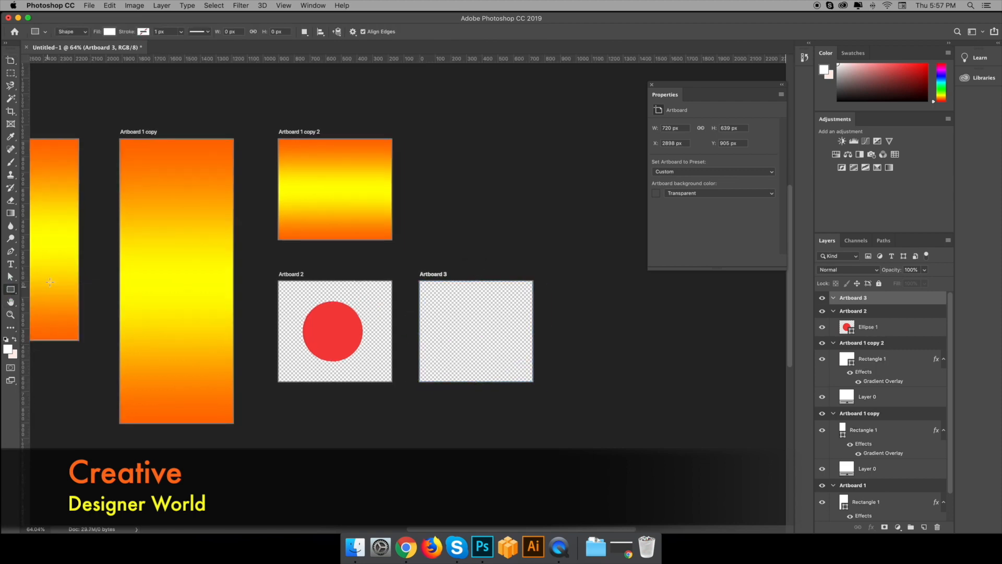
pyautogui.moveTo(431, 292); pyautogui.dragTo(465, 325)
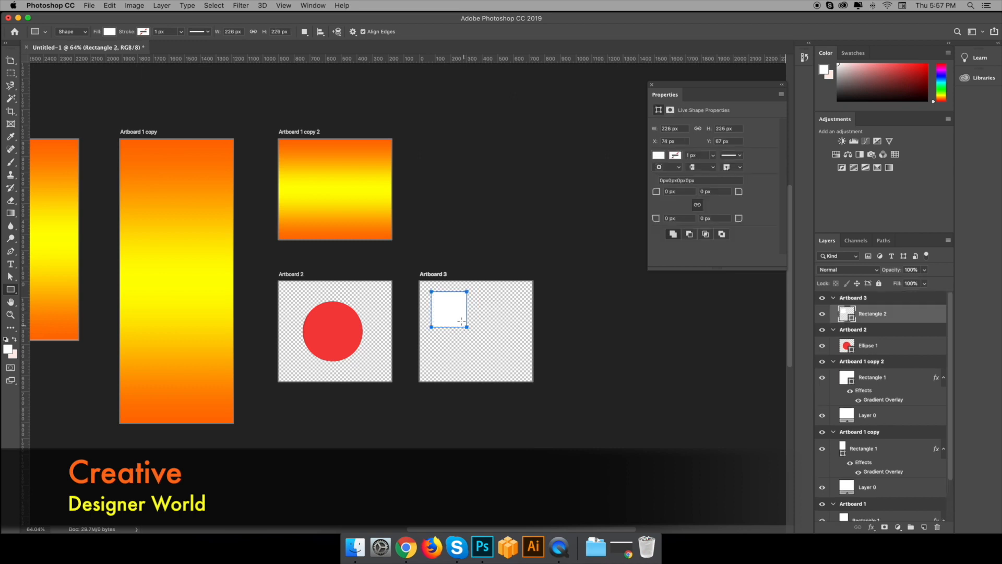
pyautogui.press('v')
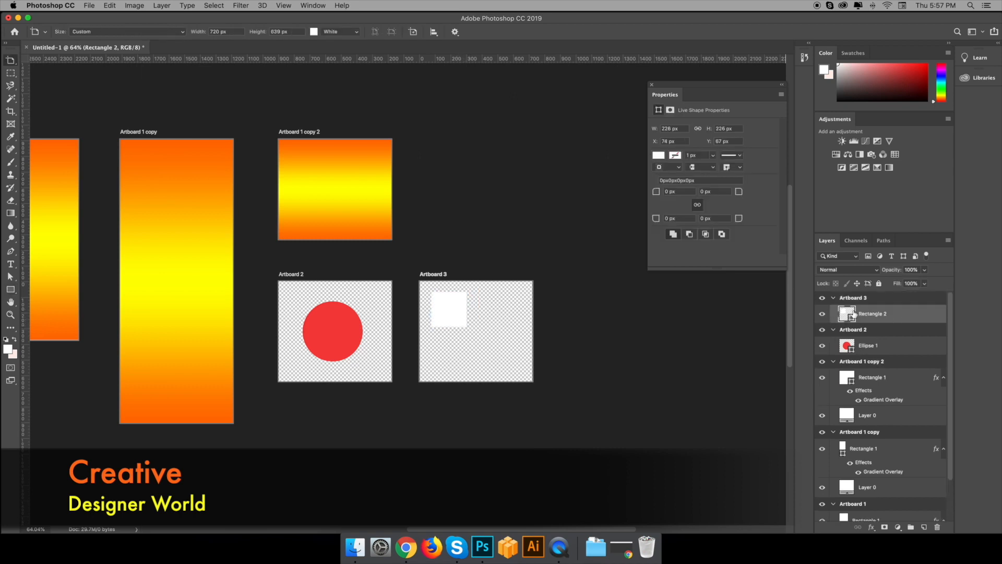
# Step: Recolor the white square on Artboard 3 to light red #e86e6e and duplicate it into a two-by-two grid of squares
pyautogui.doubleClick(854, 314)
pyautogui.click(609, 338)
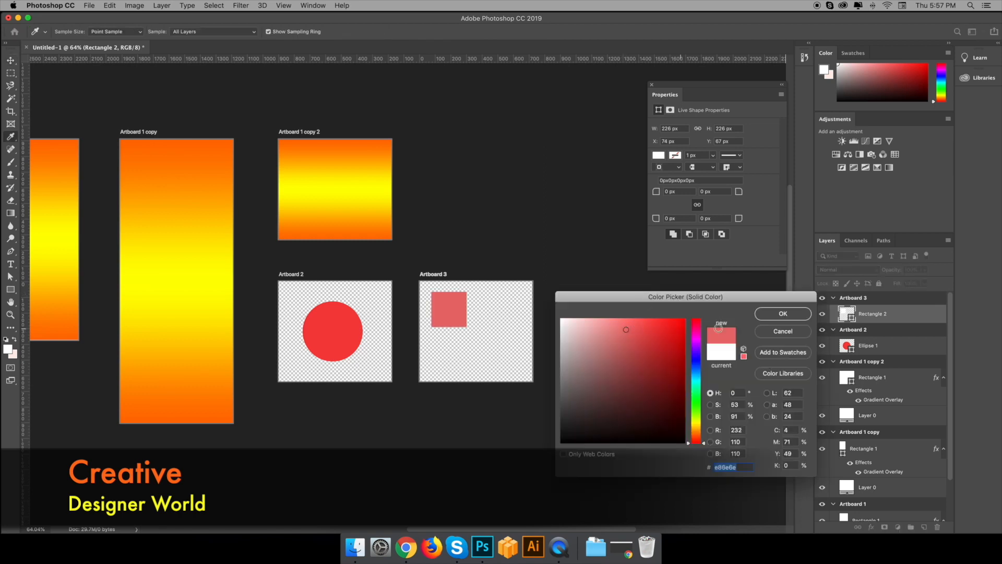
pyautogui.click(781, 314)
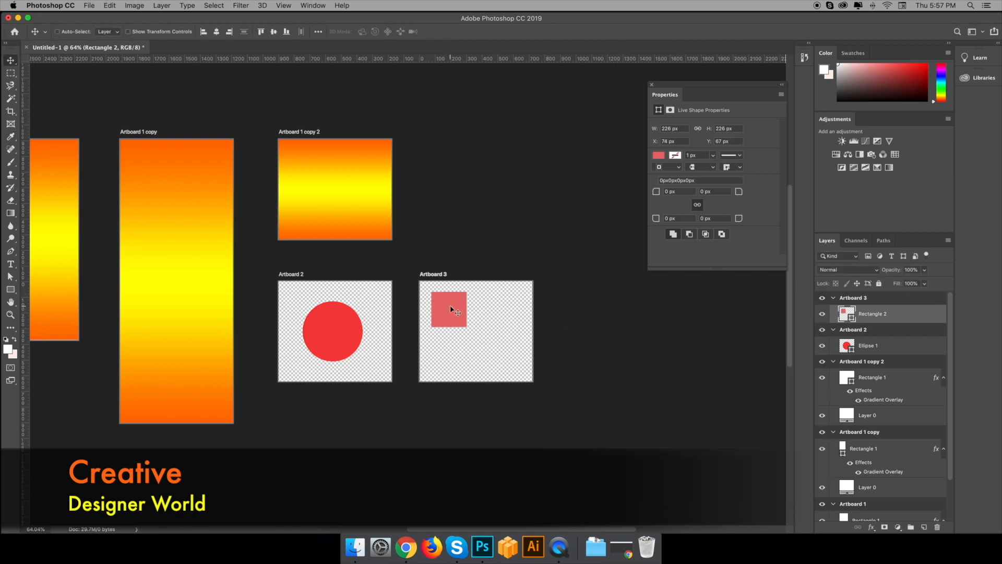
pyautogui.moveTo(450, 304); pyautogui.dragTo(451, 355)
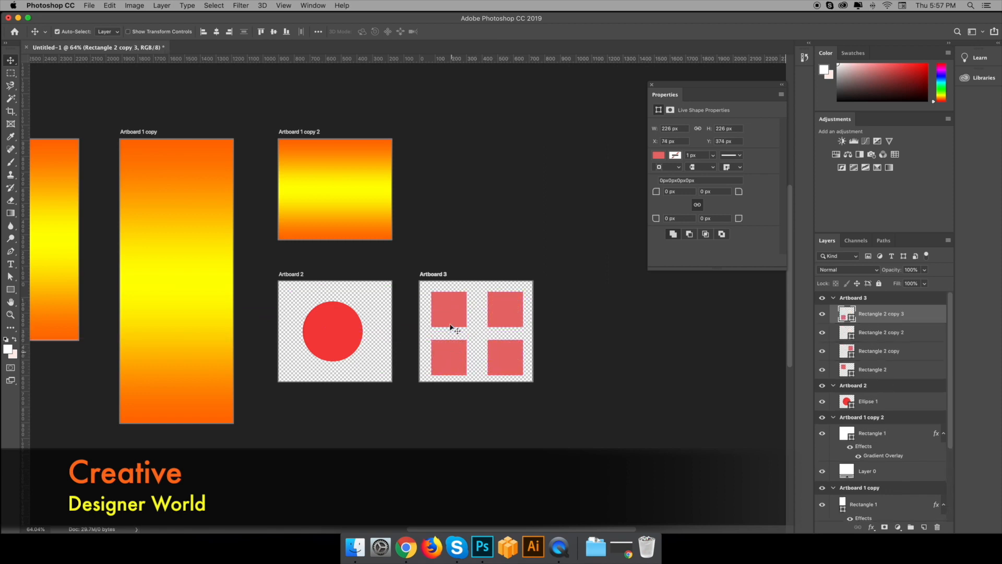
# Step: Change the fill of Artboard 3's upper-right square to a stronger, more saturated red
pyautogui.click(501, 318)
pyautogui.doubleClick(847, 350)
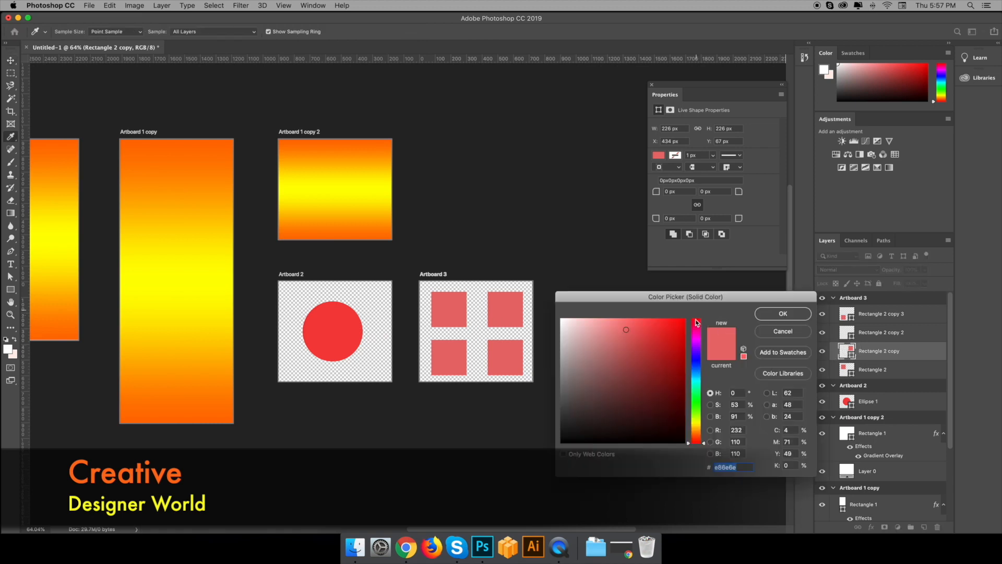
pyautogui.click(650, 329)
pyautogui.click(766, 314)
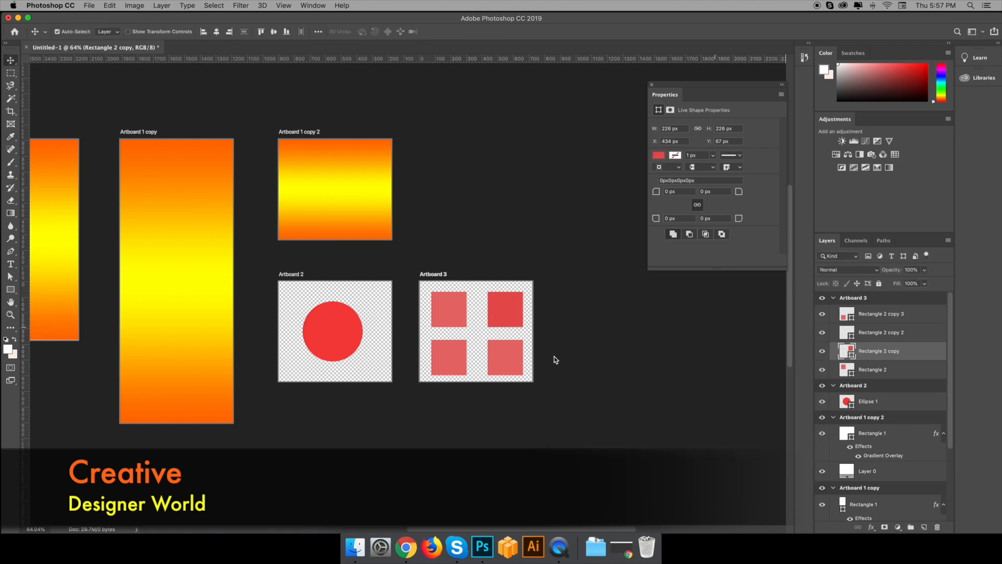
# Step: Change the fill of Artboard 3's lower-right square to a slightly darker red
pyautogui.click(524, 359)
pyautogui.doubleClick(847, 332)
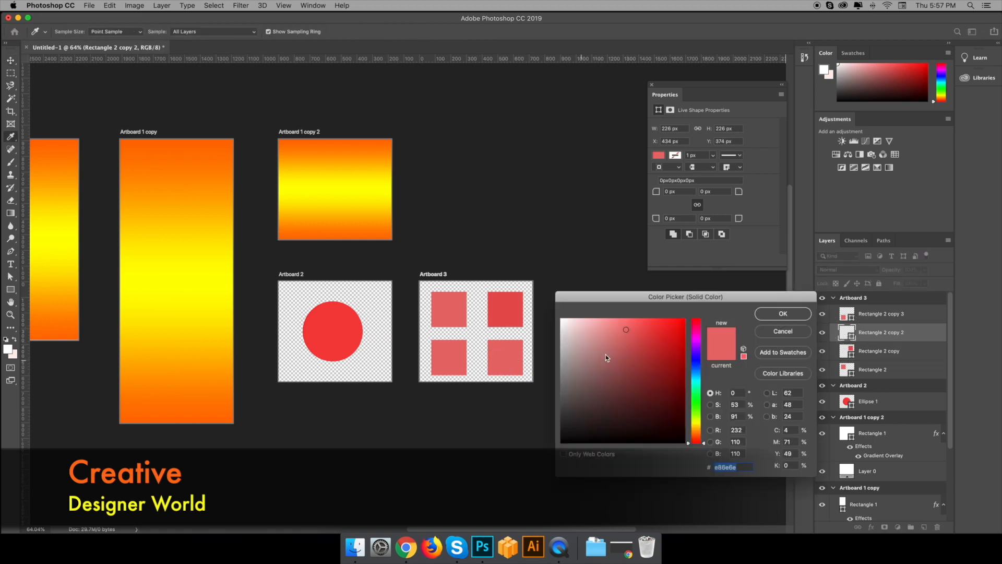
pyautogui.click(642, 334)
pyautogui.click(782, 314)
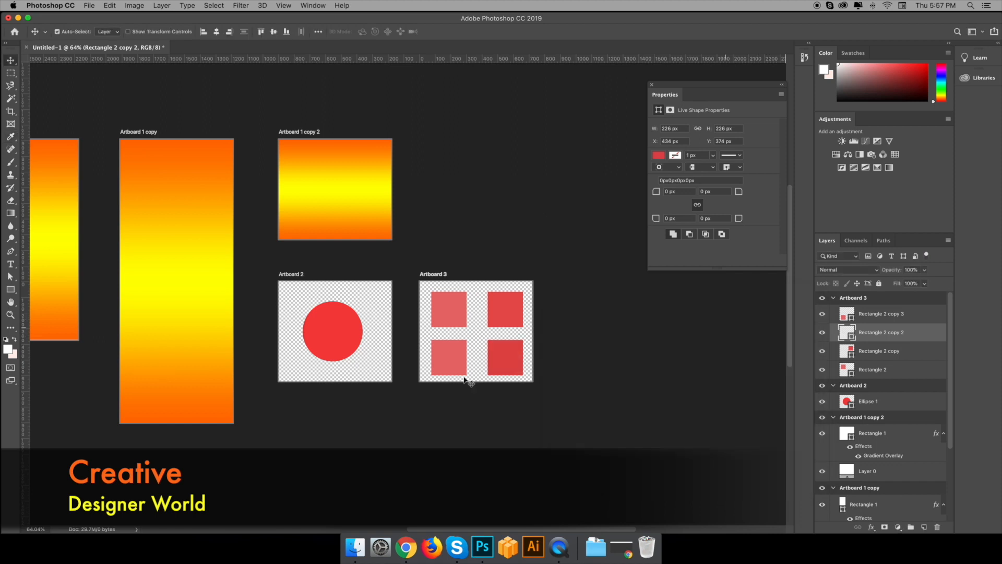
# Step: Change the fill of Artboard 3's lower-left square to dark red #db3f3f
pyautogui.click(454, 361)
pyautogui.doubleClick(848, 314)
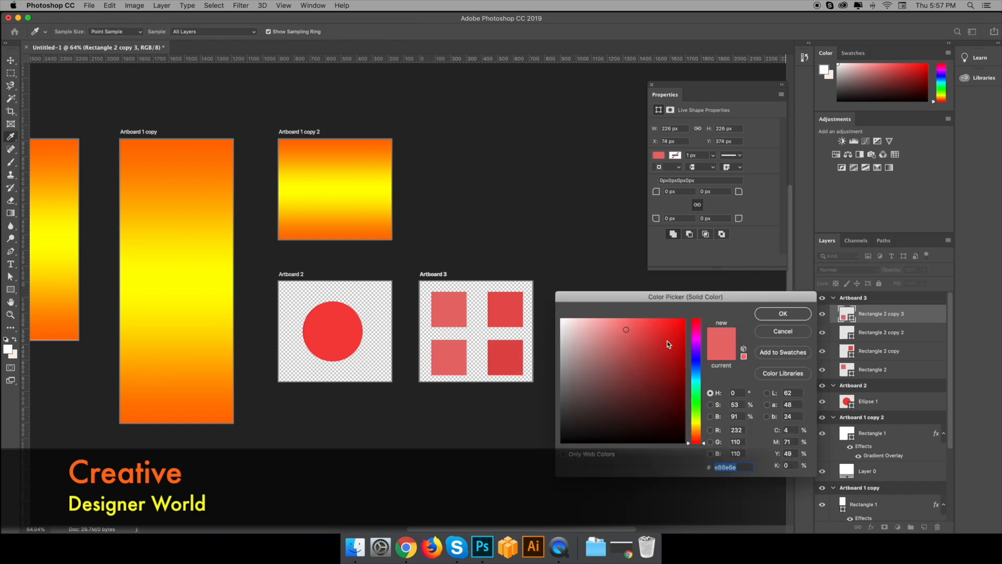
pyautogui.click(649, 336)
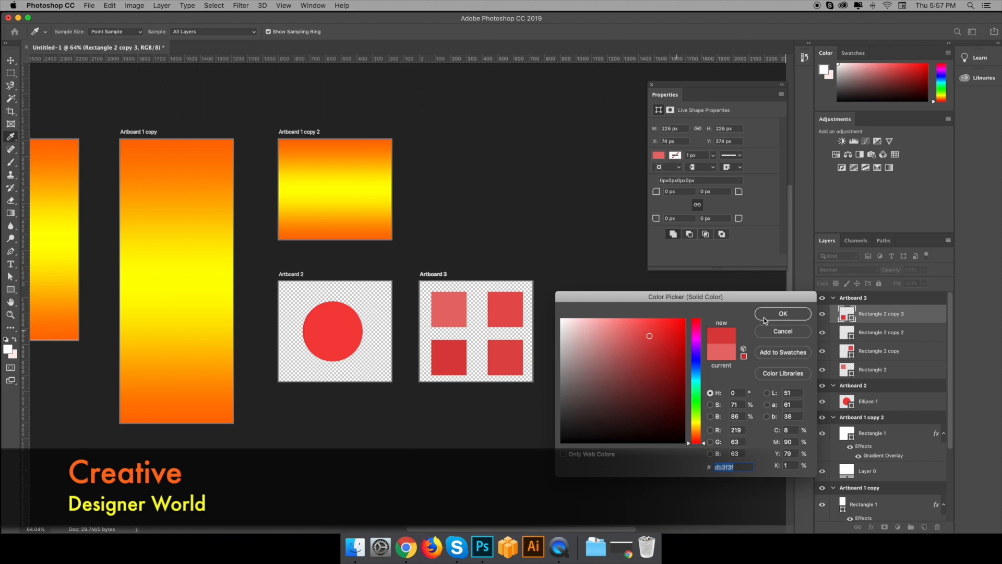
pyautogui.click(783, 314)
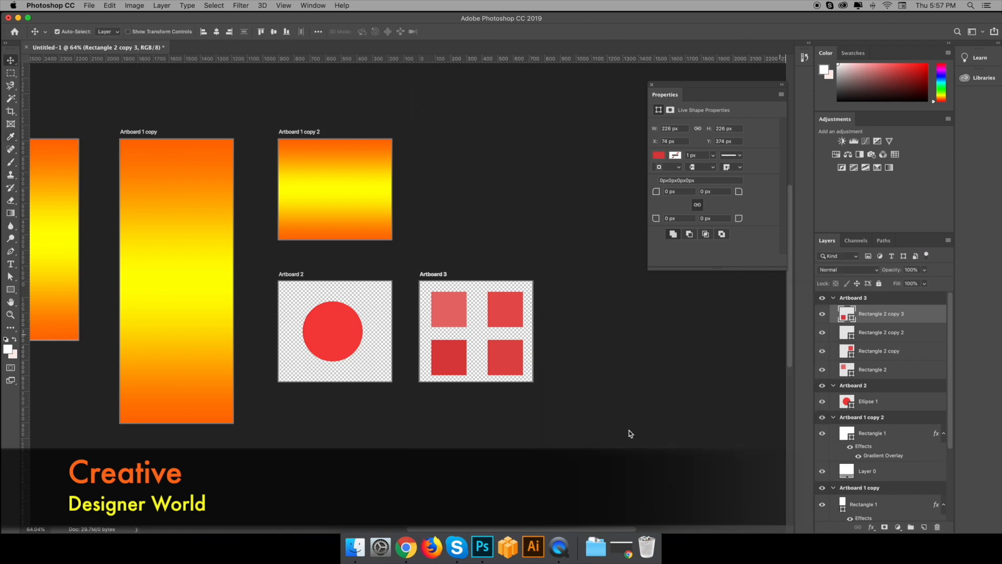
# Step: Quick-export Artboard 3 as "Full Artboard.png" into the "slice to artboard" folder, then deselect the artboard with the Move tool
pyautogui.click(441, 276)
pyautogui.rightClick(889, 298)
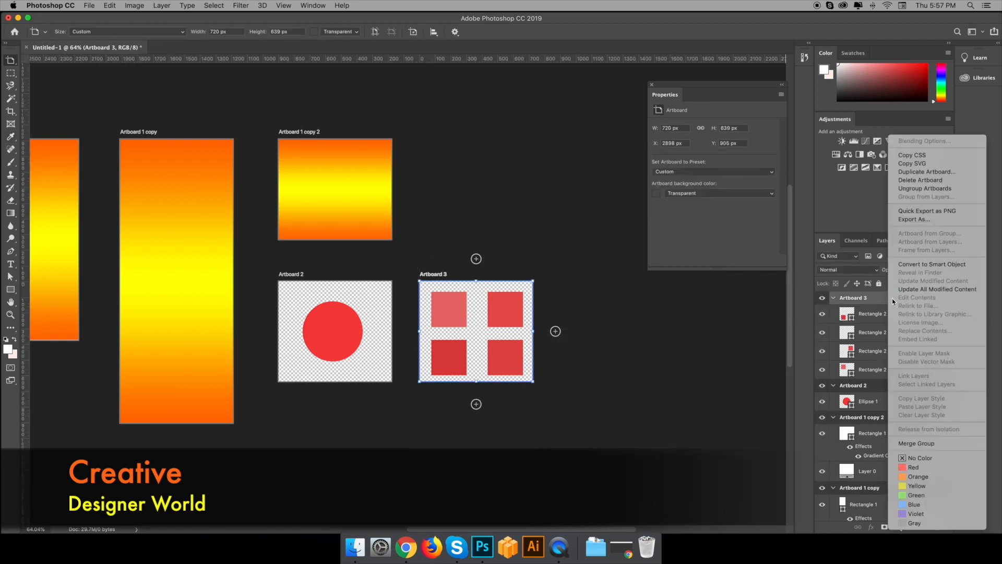
pyautogui.click(920, 211)
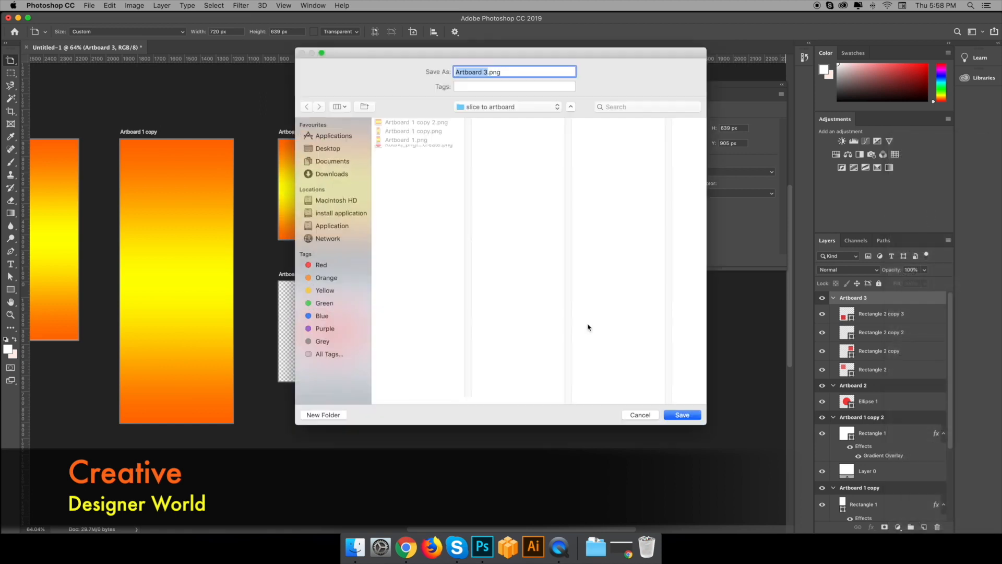
pyautogui.write('Full Artboard')
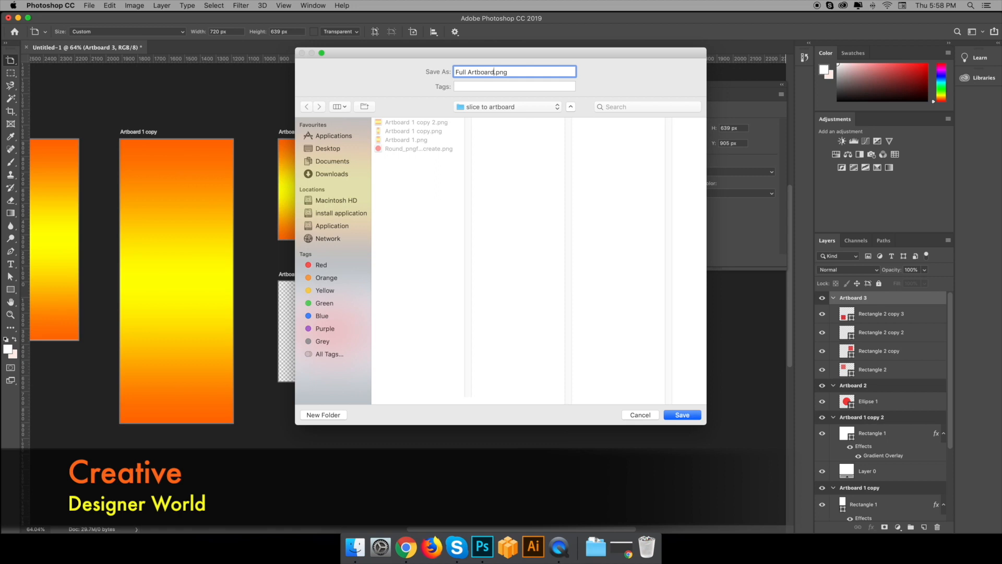
pyautogui.click(682, 413)
pyautogui.press('v')
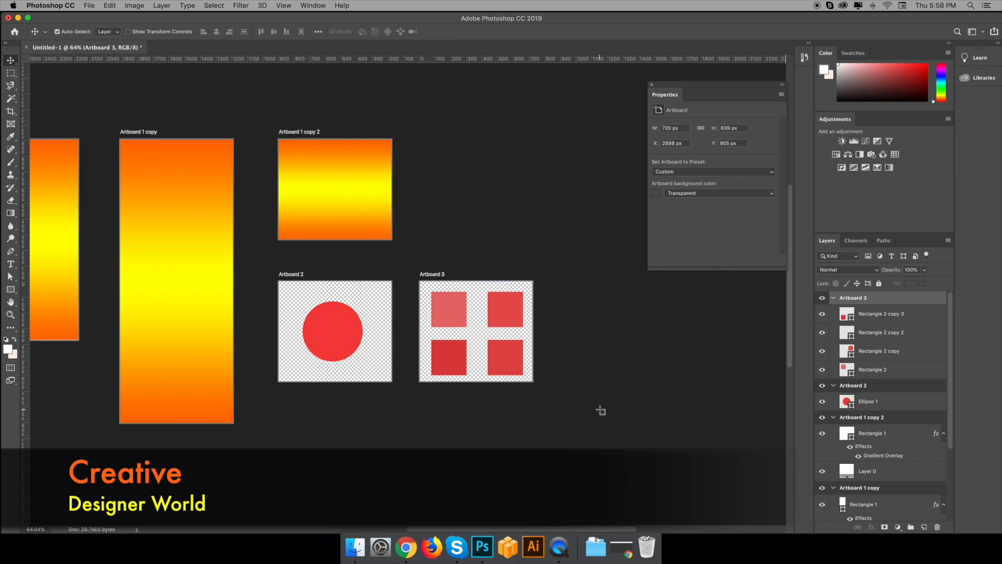
pyautogui.click(601, 410)
# Step: Switch to Finder, open the "slice to artboard" folder on the Desktop and preview Full Artboard.png
pyautogui.click(355, 547)
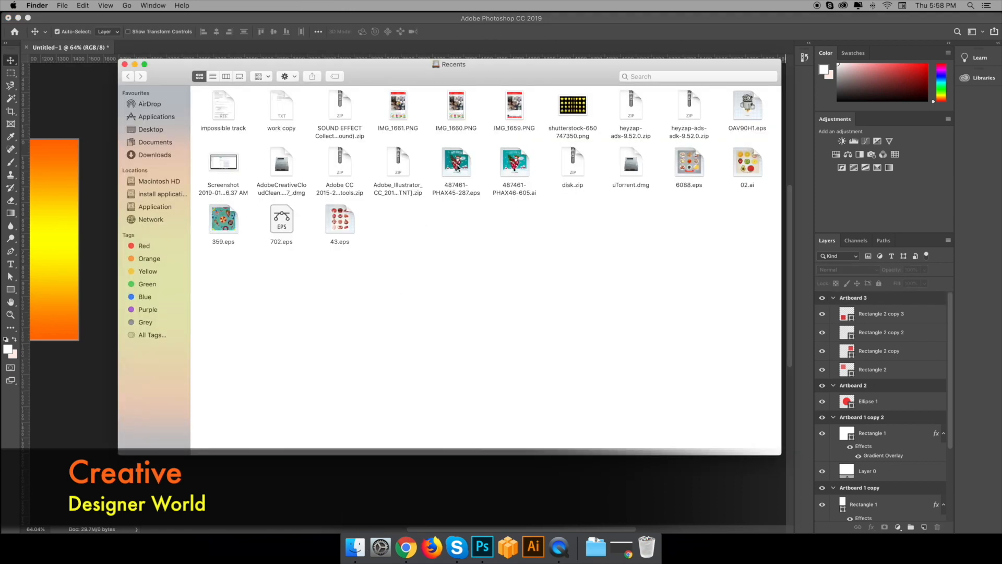
pyautogui.click(148, 129)
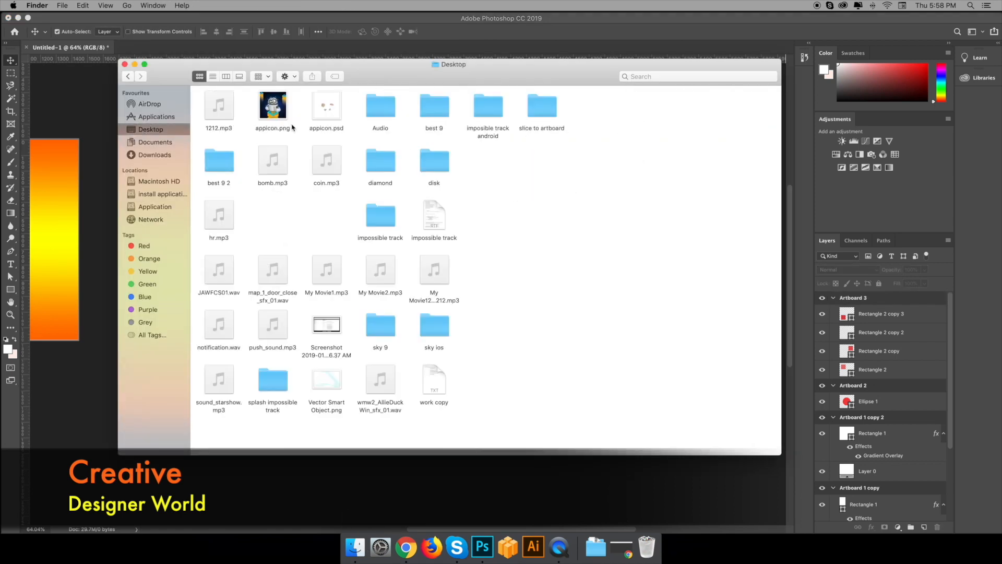
pyautogui.doubleClick(539, 115)
pyautogui.click(431, 106)
pyautogui.press('space')
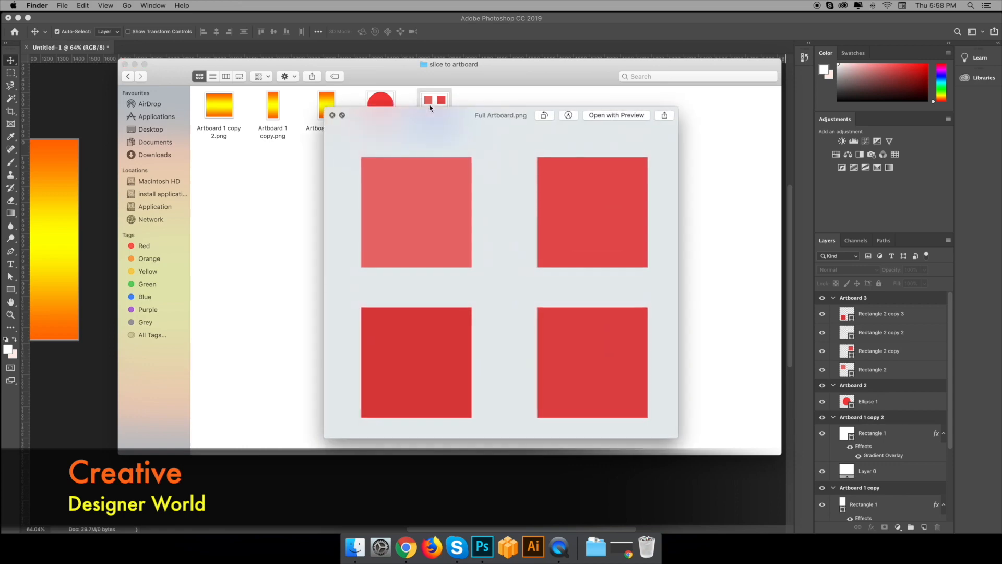
pyautogui.press('space')
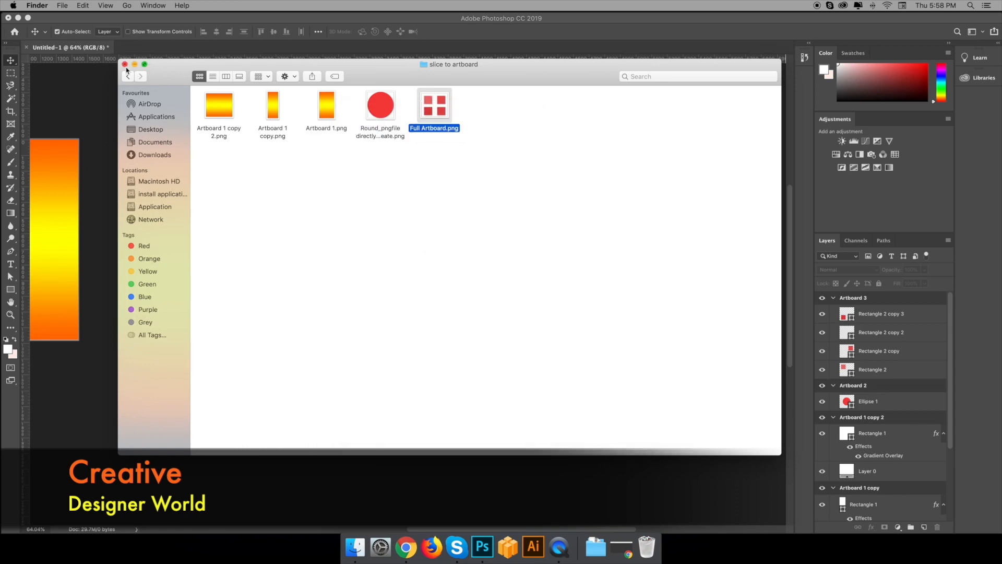